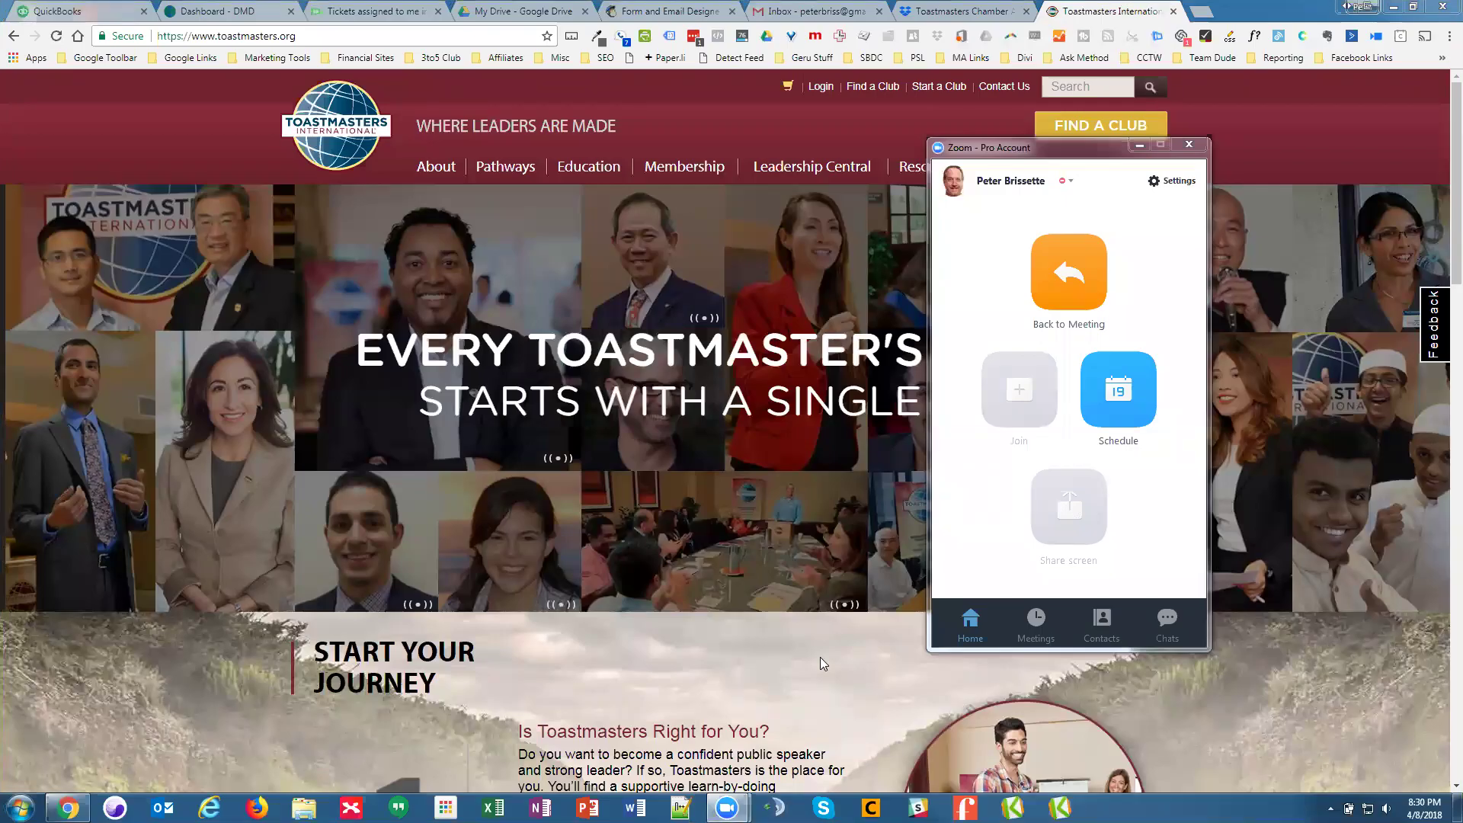
- Bring the Toastmasters homepage in front of Zoom and reach the Base Camp login via the Pathways menu
{"action": "left_click", "coordinate": [1026, 148]}
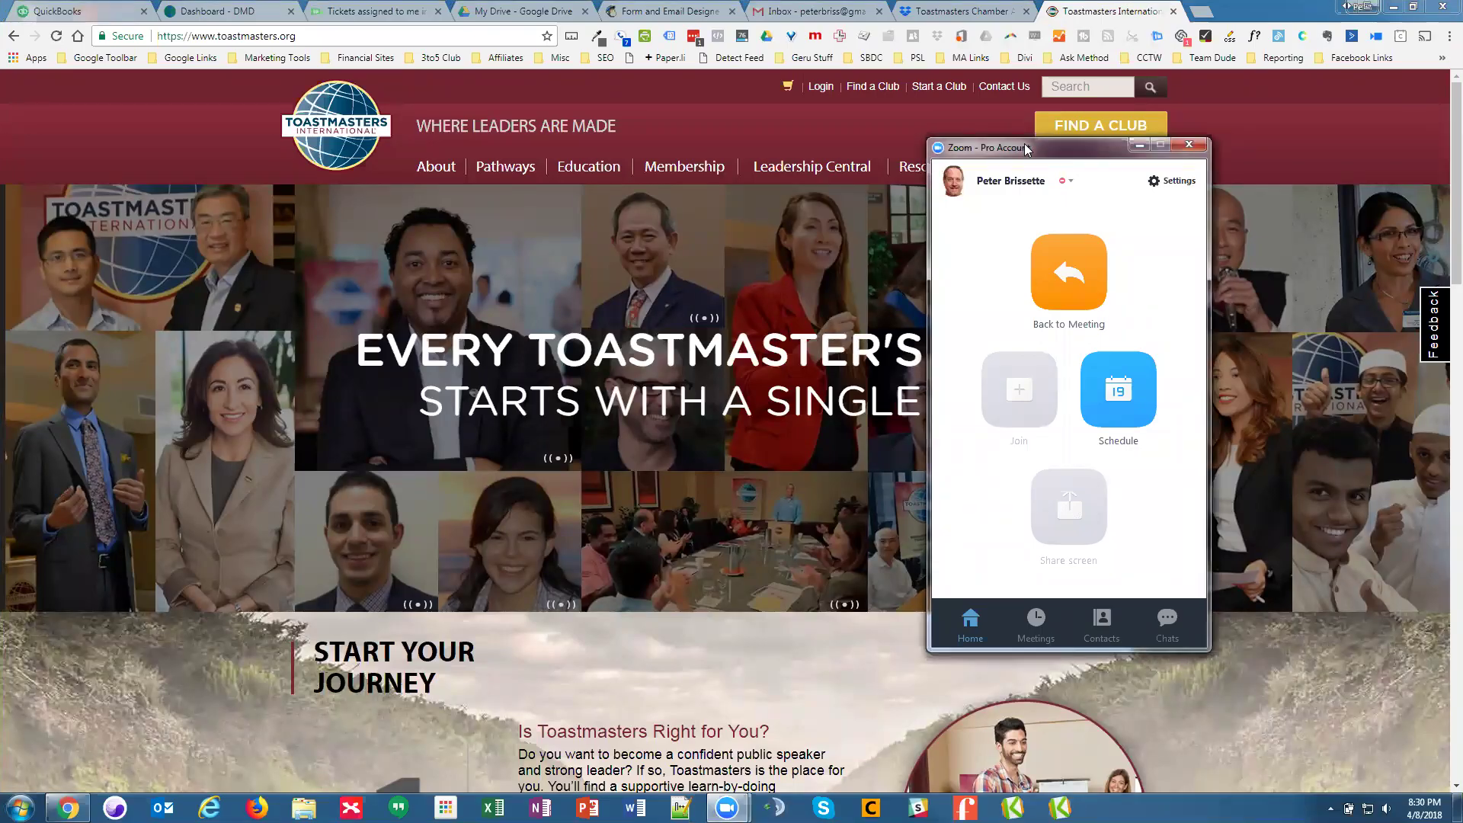
{"action": "left_click", "coordinate": [907, 151]}
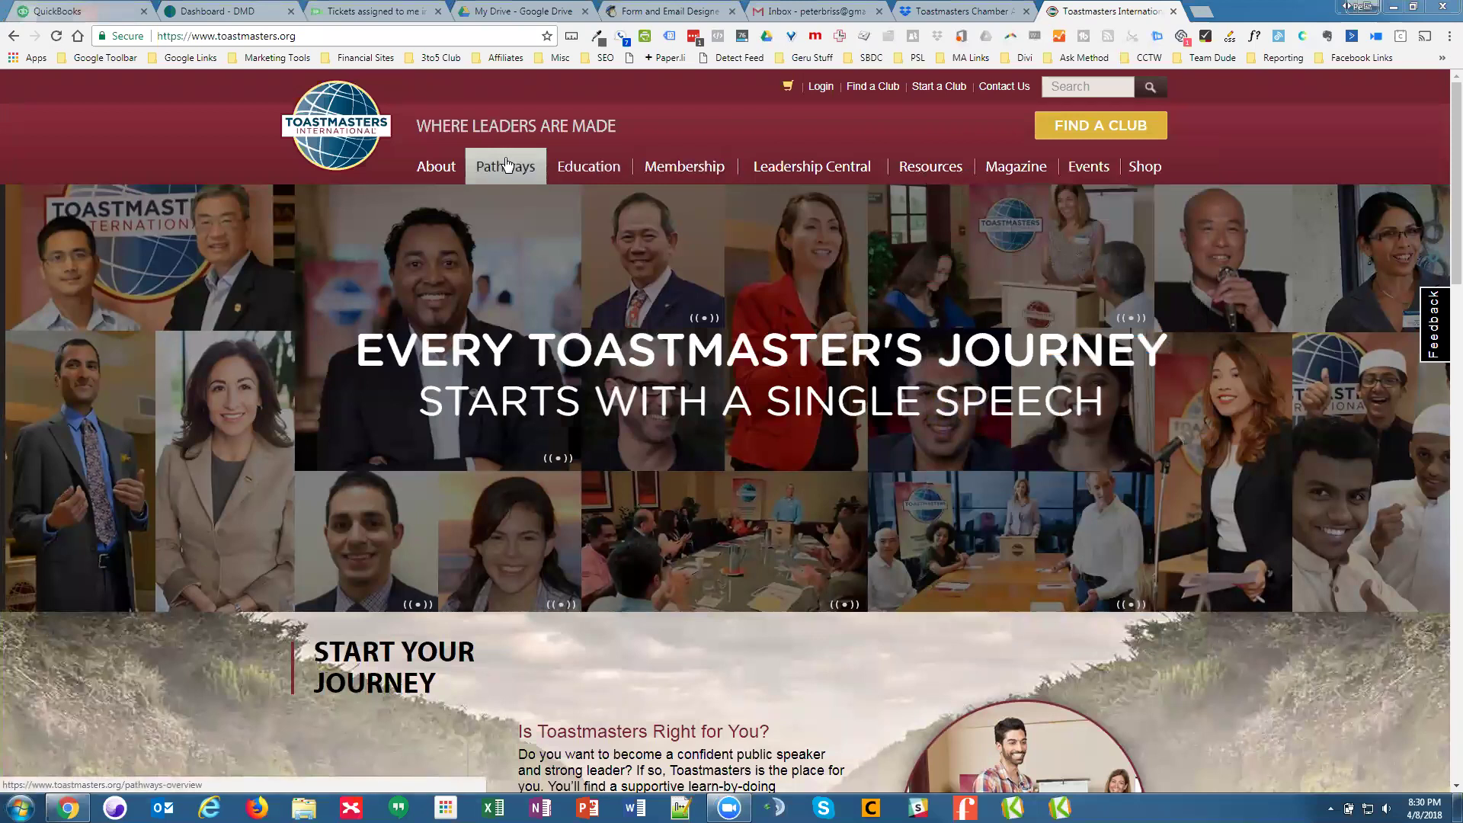
{"action": "mouse_move", "coordinate": [505, 166]}
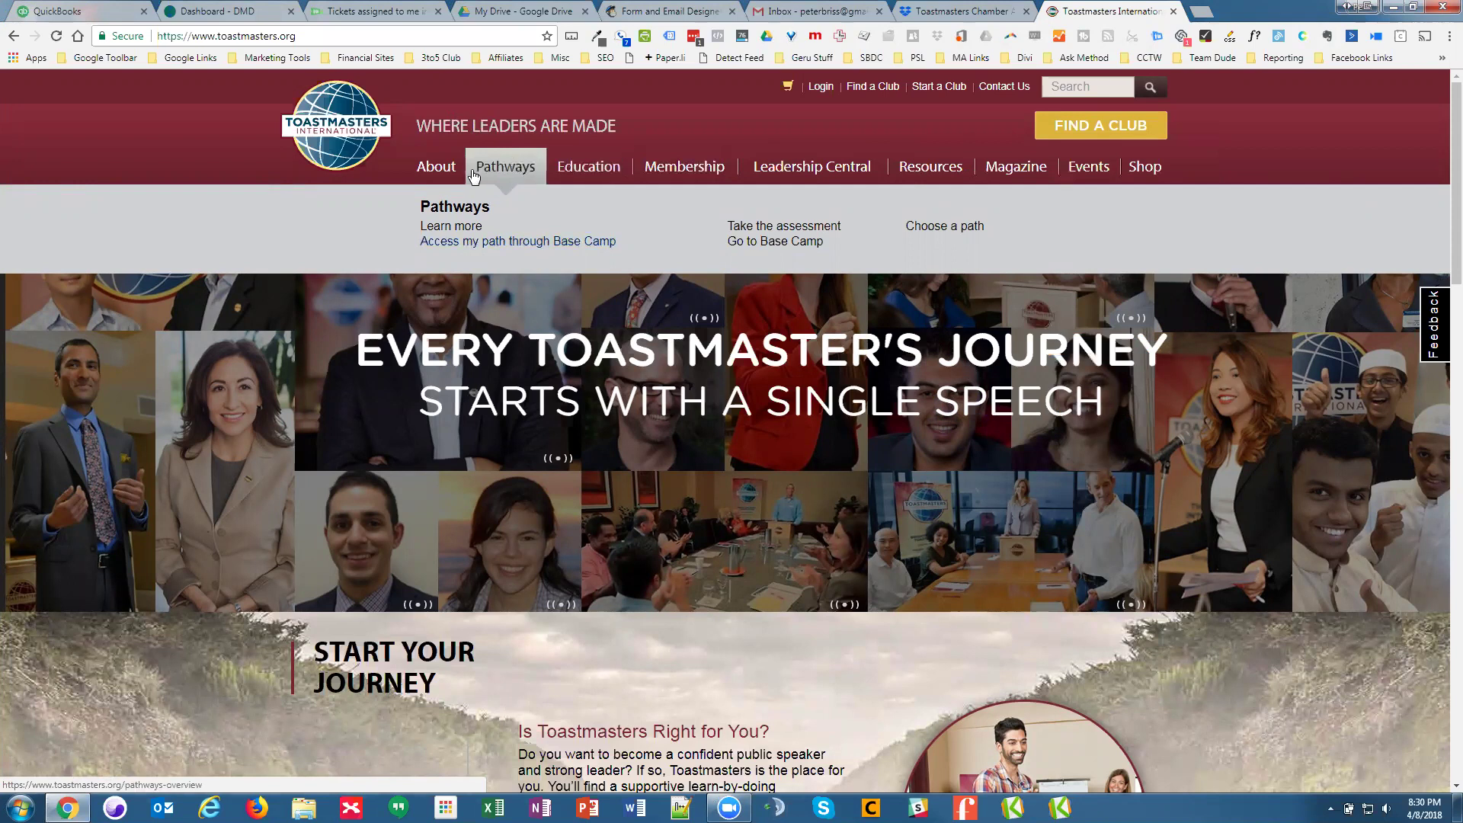
{"action": "left_click", "coordinate": [496, 241]}
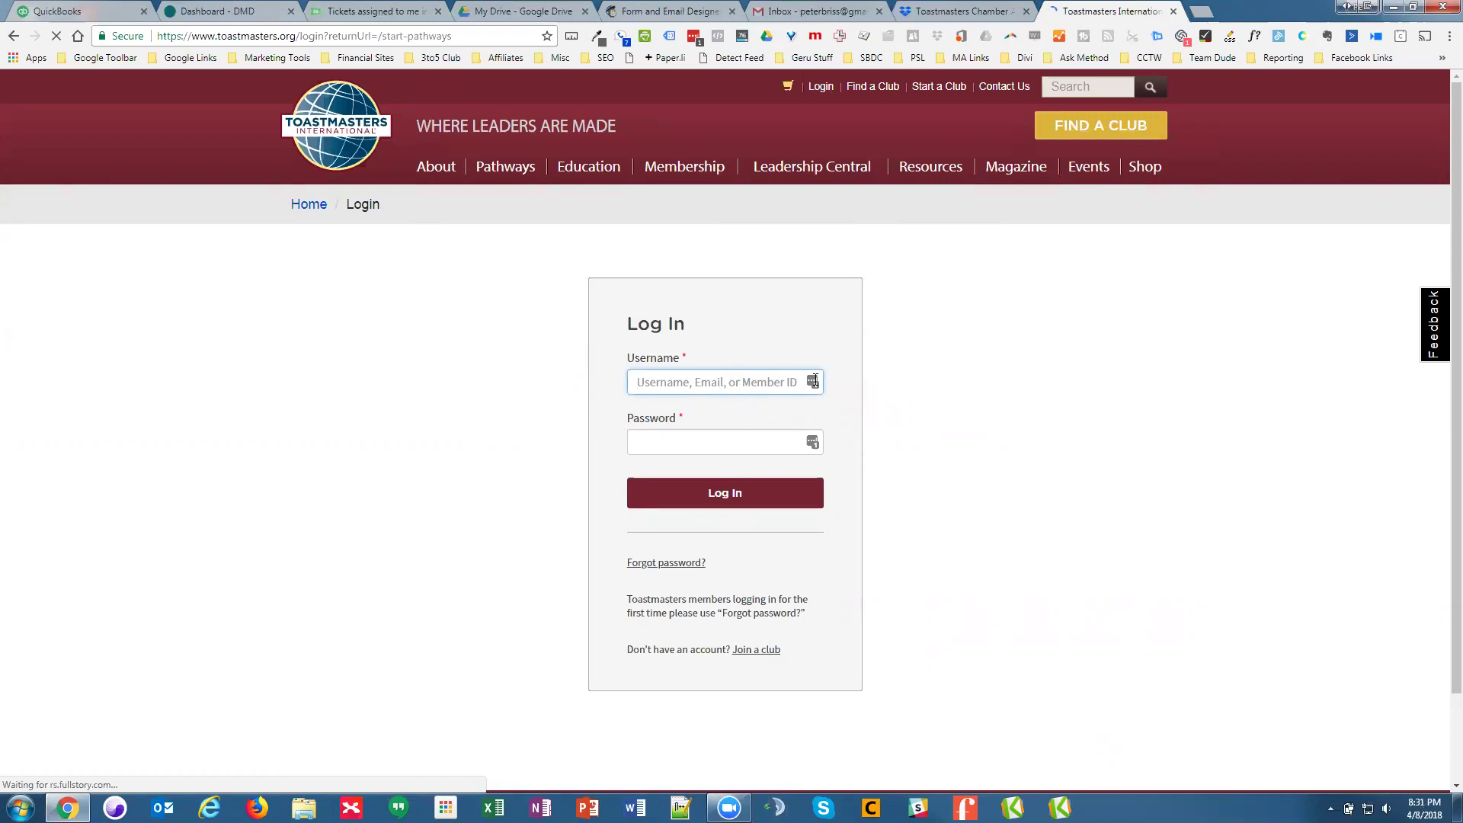
- Log in with the saved credentials and enter Base Camp as a member
{"action": "left_click", "coordinate": [812, 381]}
{"action": "left_click", "coordinate": [679, 493]}
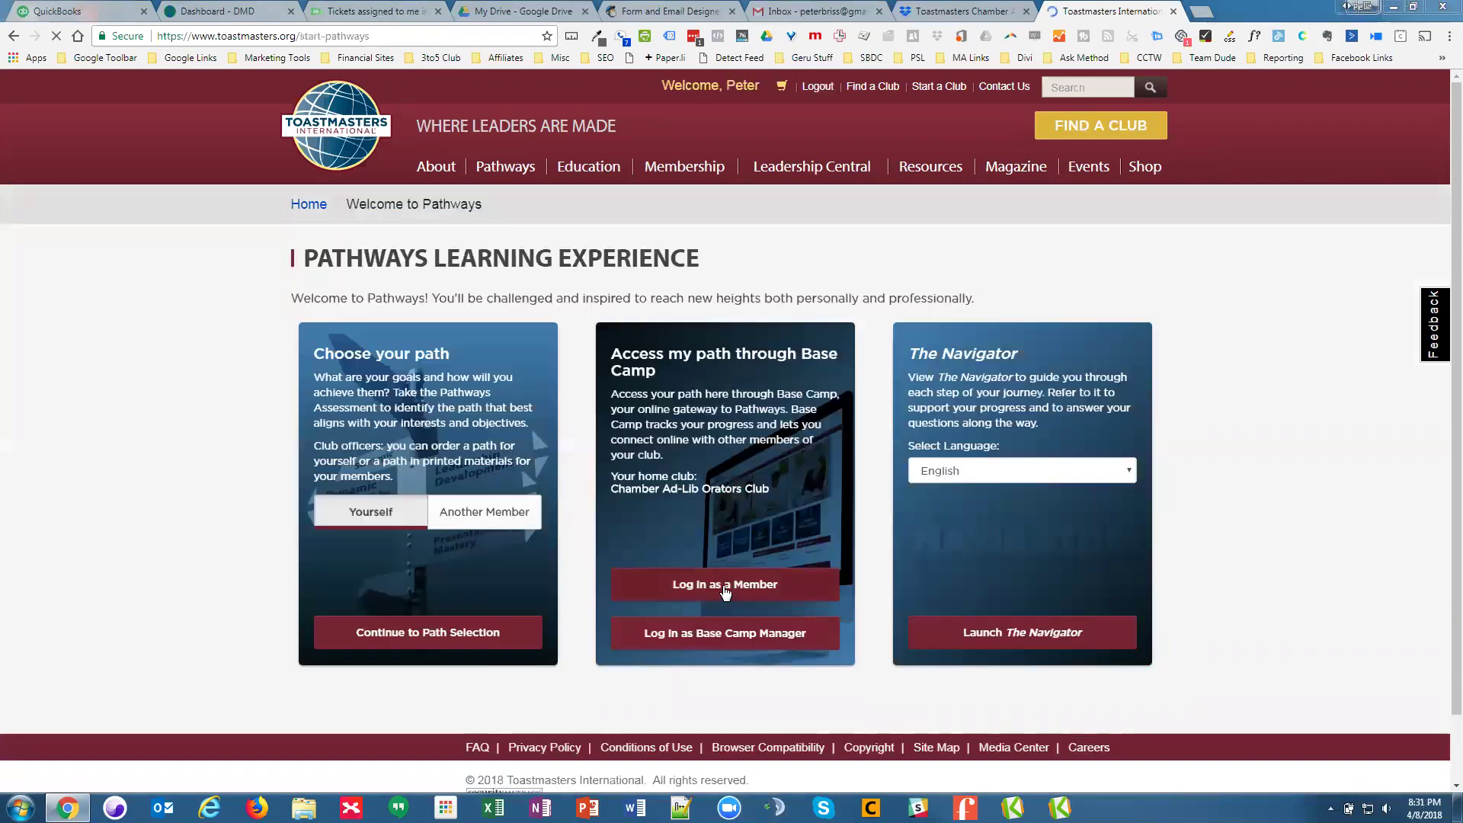
{"action": "left_click", "coordinate": [725, 591]}
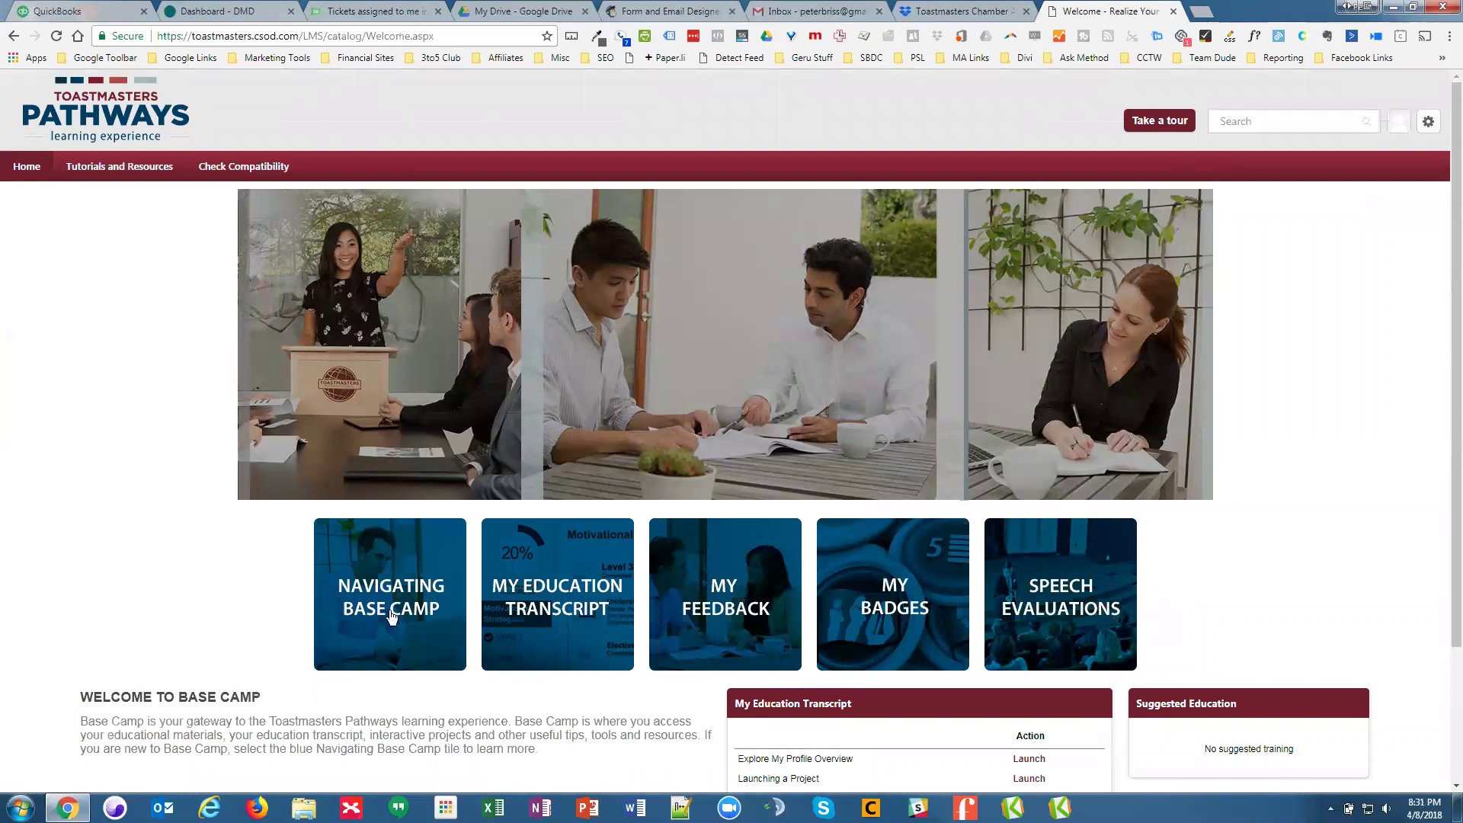
- Open My Feedback, check all existing feedback requests, and begin a new request form
{"action": "left_click", "coordinate": [732, 610]}
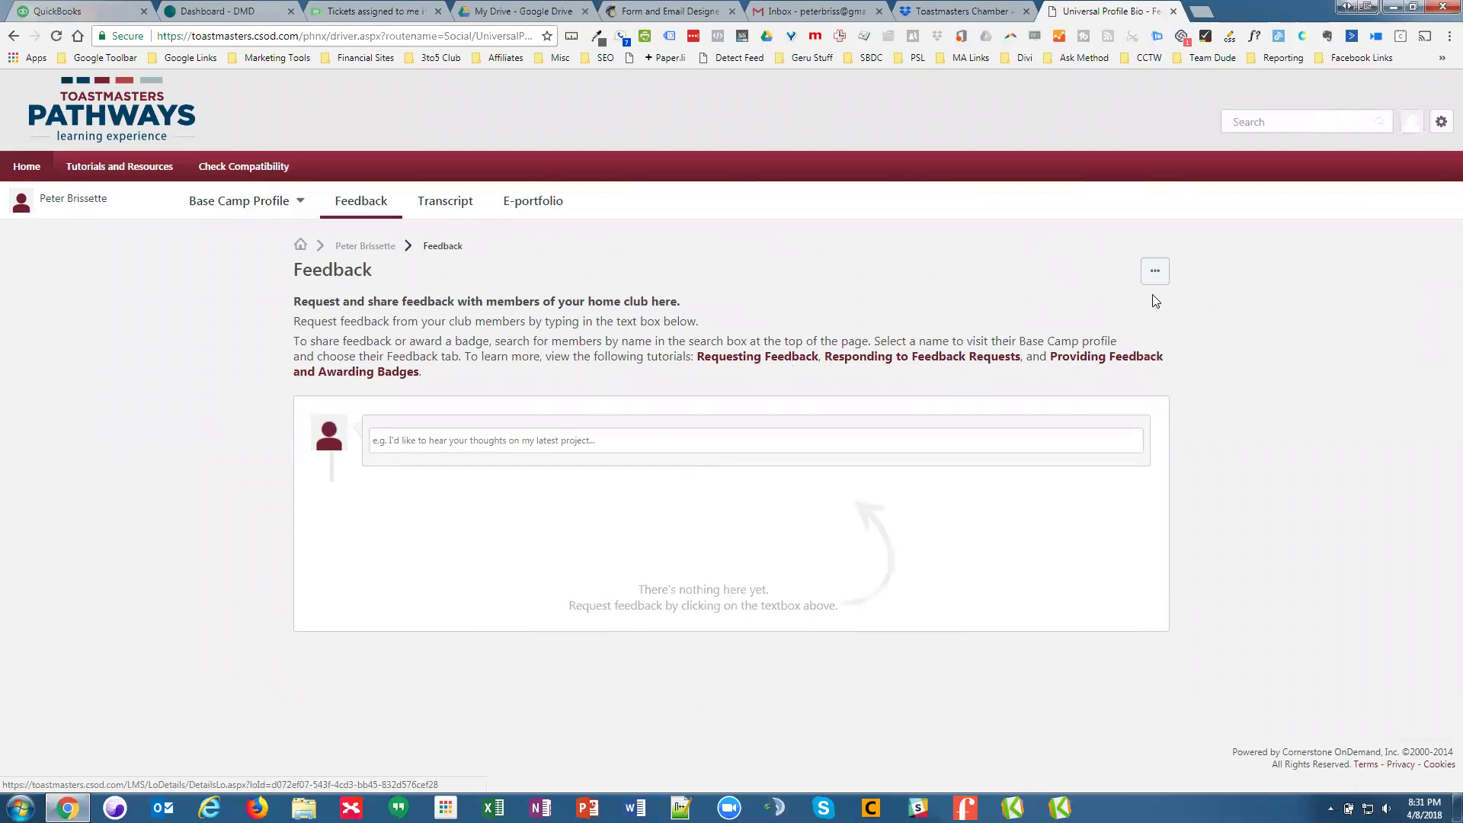
{"action": "left_click", "coordinate": [1154, 273]}
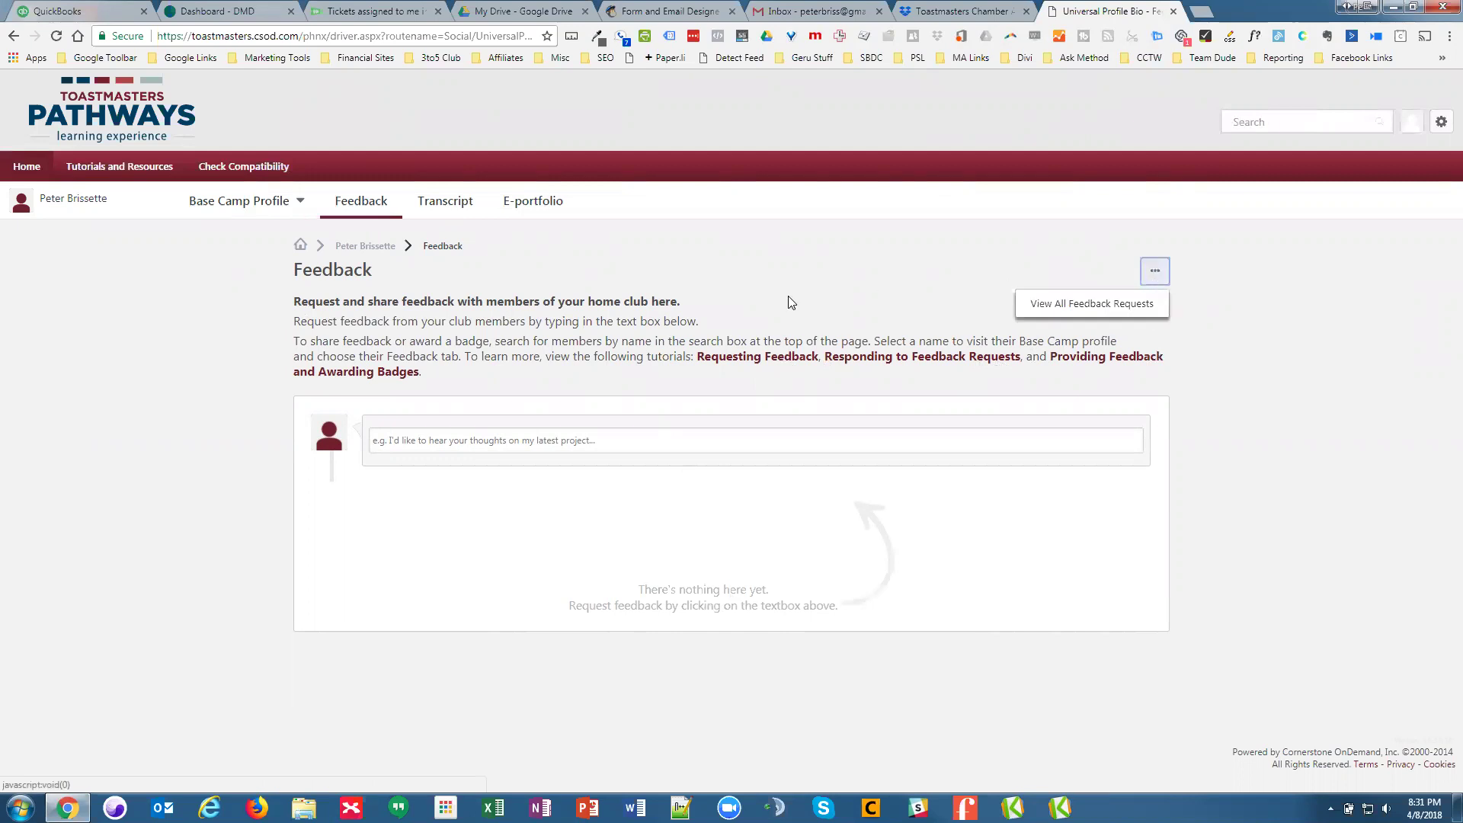
{"action": "left_click", "coordinate": [1154, 272]}
{"action": "left_click", "coordinate": [1123, 308]}
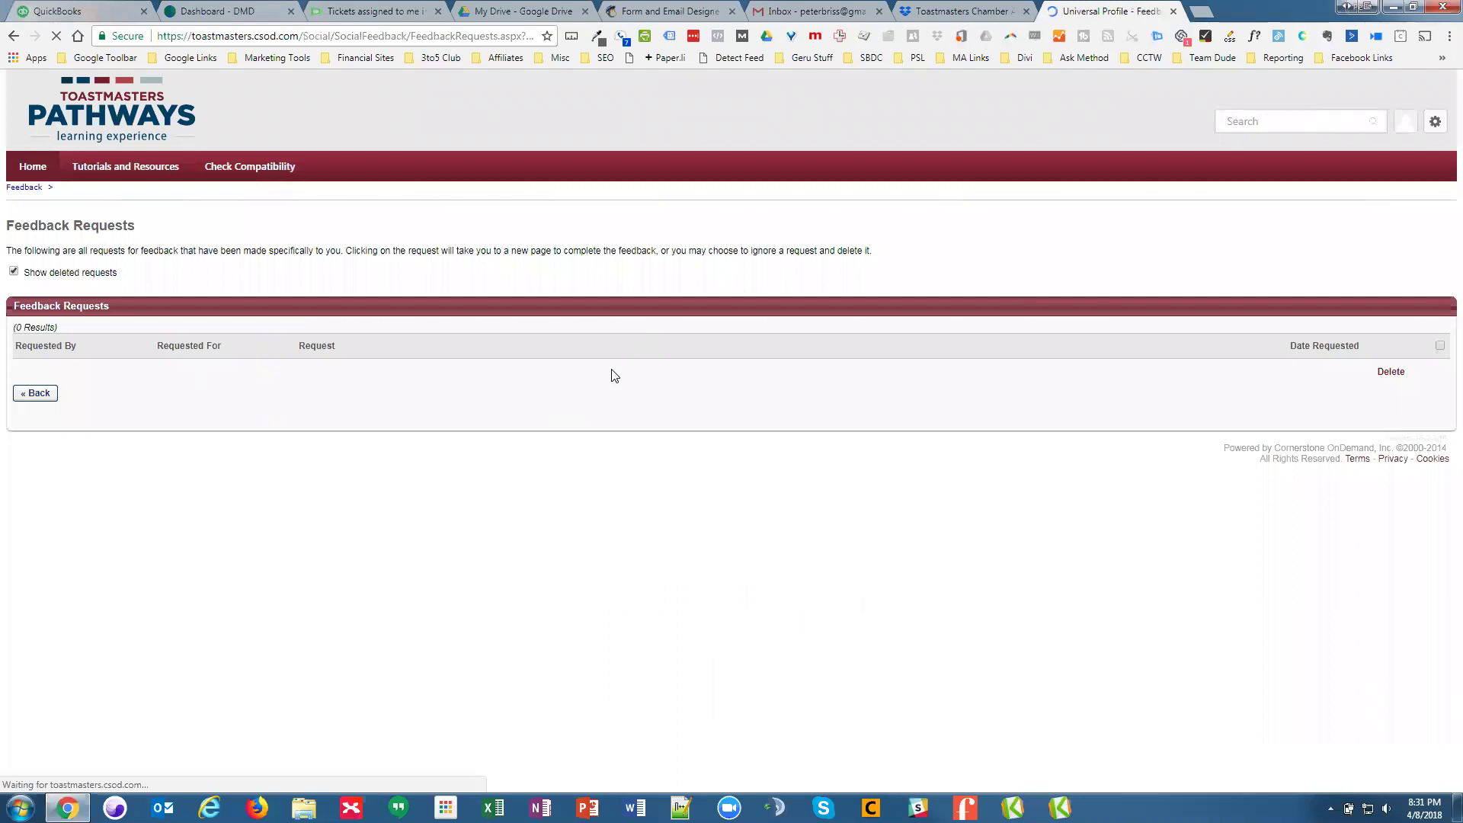
{"action": "left_click", "coordinate": [14, 36]}
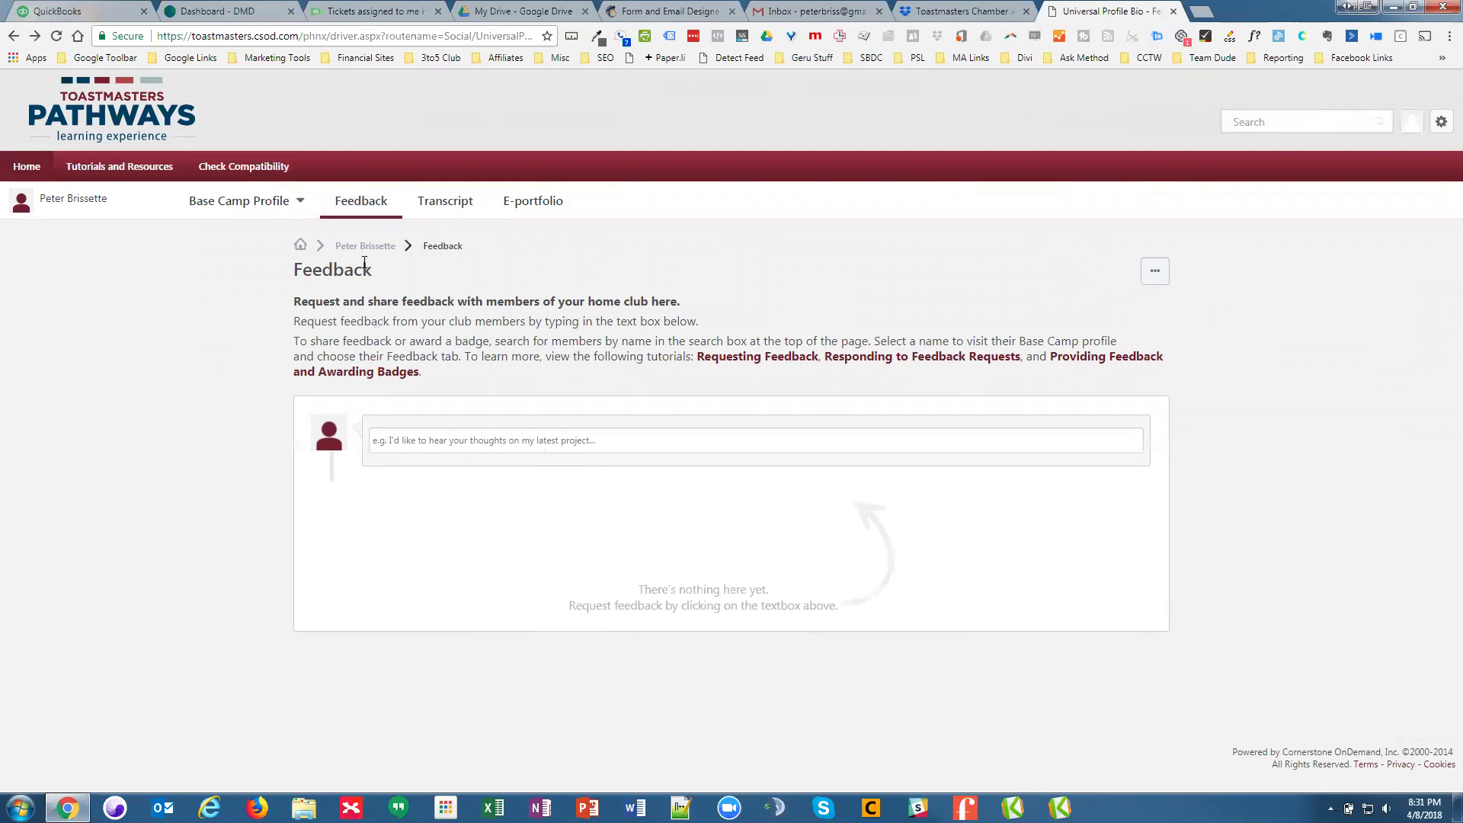
{"action": "left_click", "coordinate": [473, 434]}
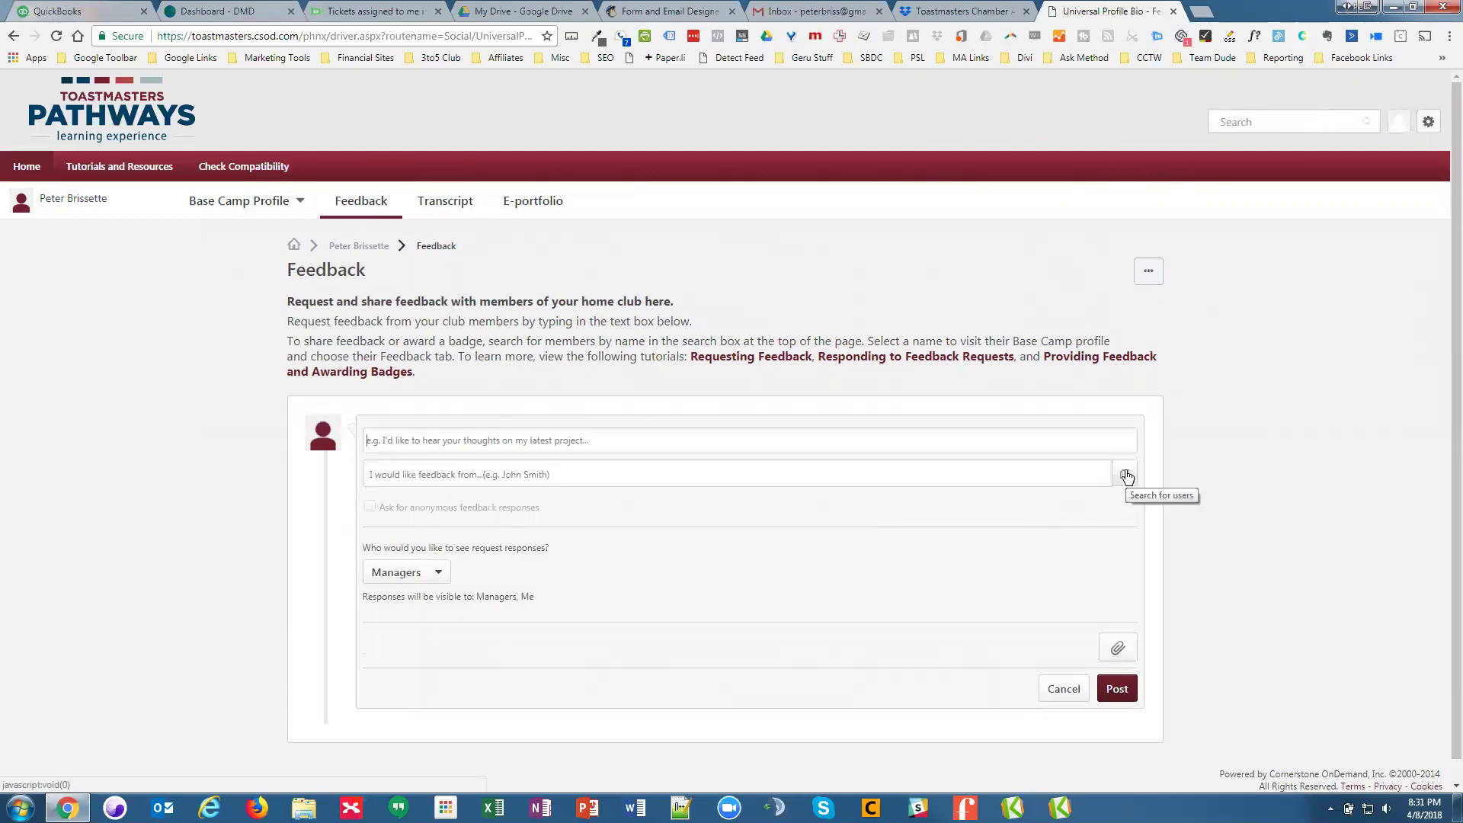
- Search for a club member by name and add them as the request's recipient
{"action": "left_click", "coordinate": [441, 473]}
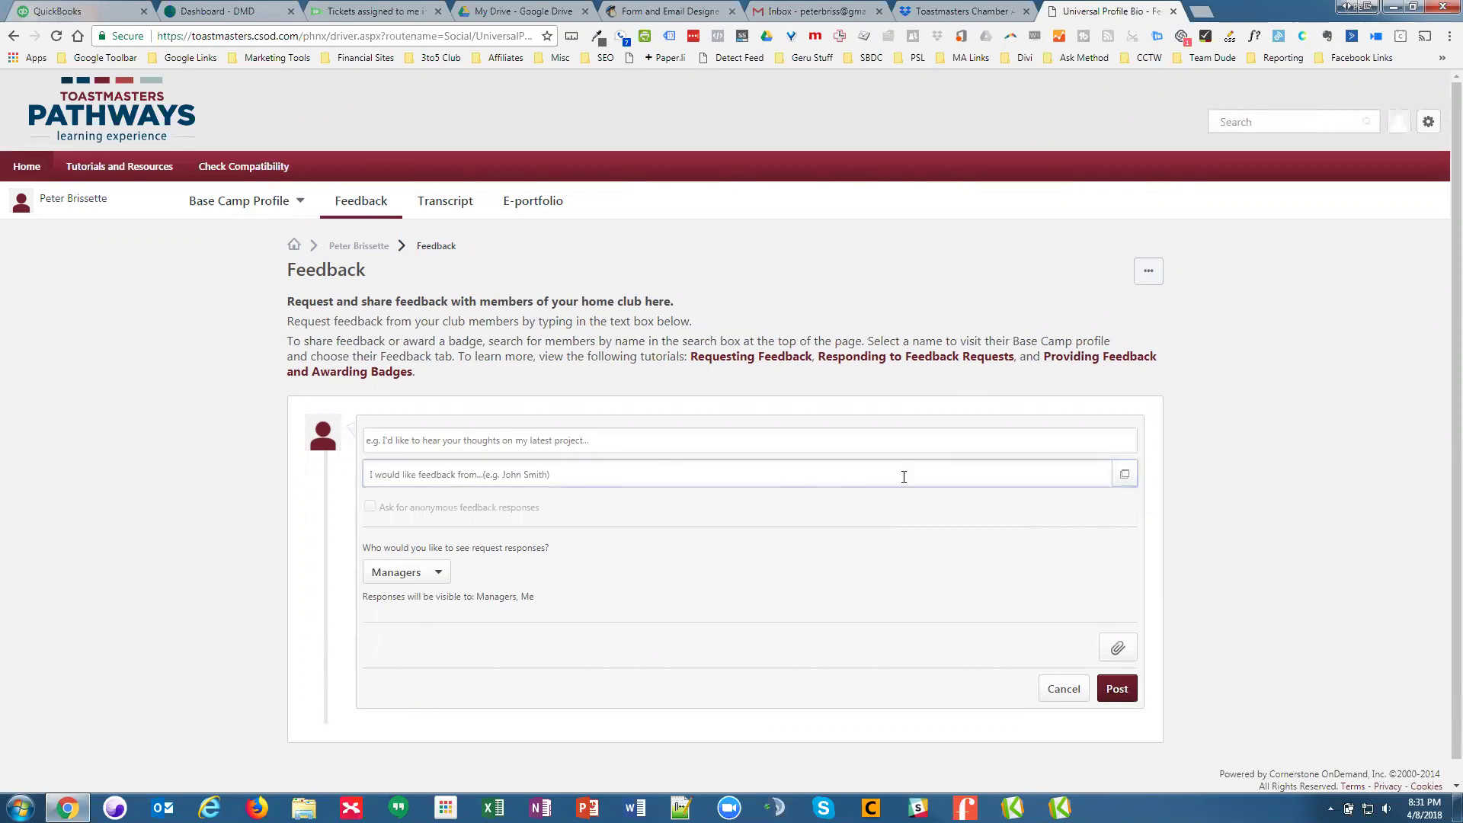
{"action": "left_click", "coordinate": [1123, 472]}
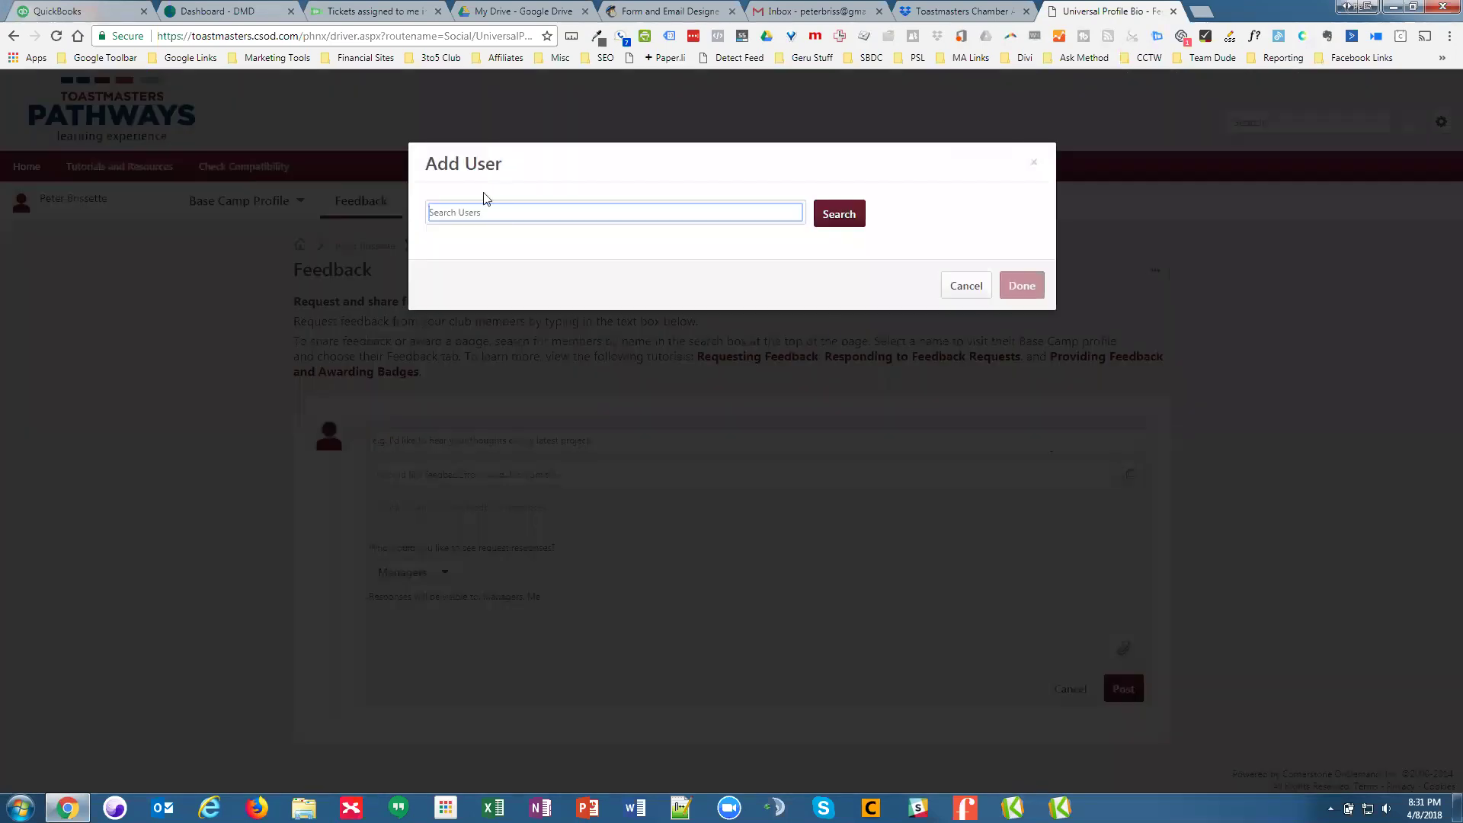
{"action": "left_click", "coordinate": [824, 216]}
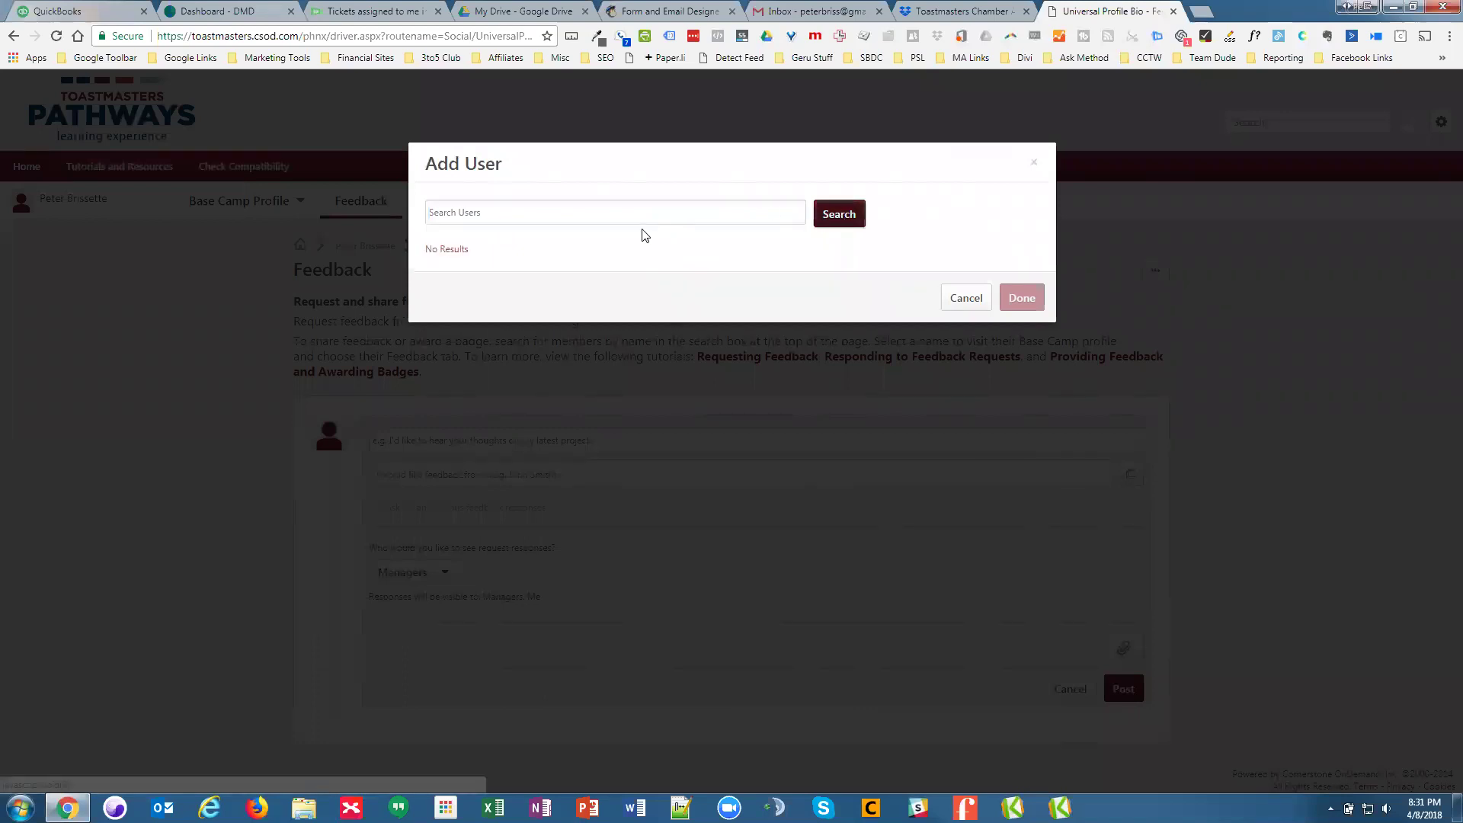
{"action": "left_click", "coordinate": [476, 214]}
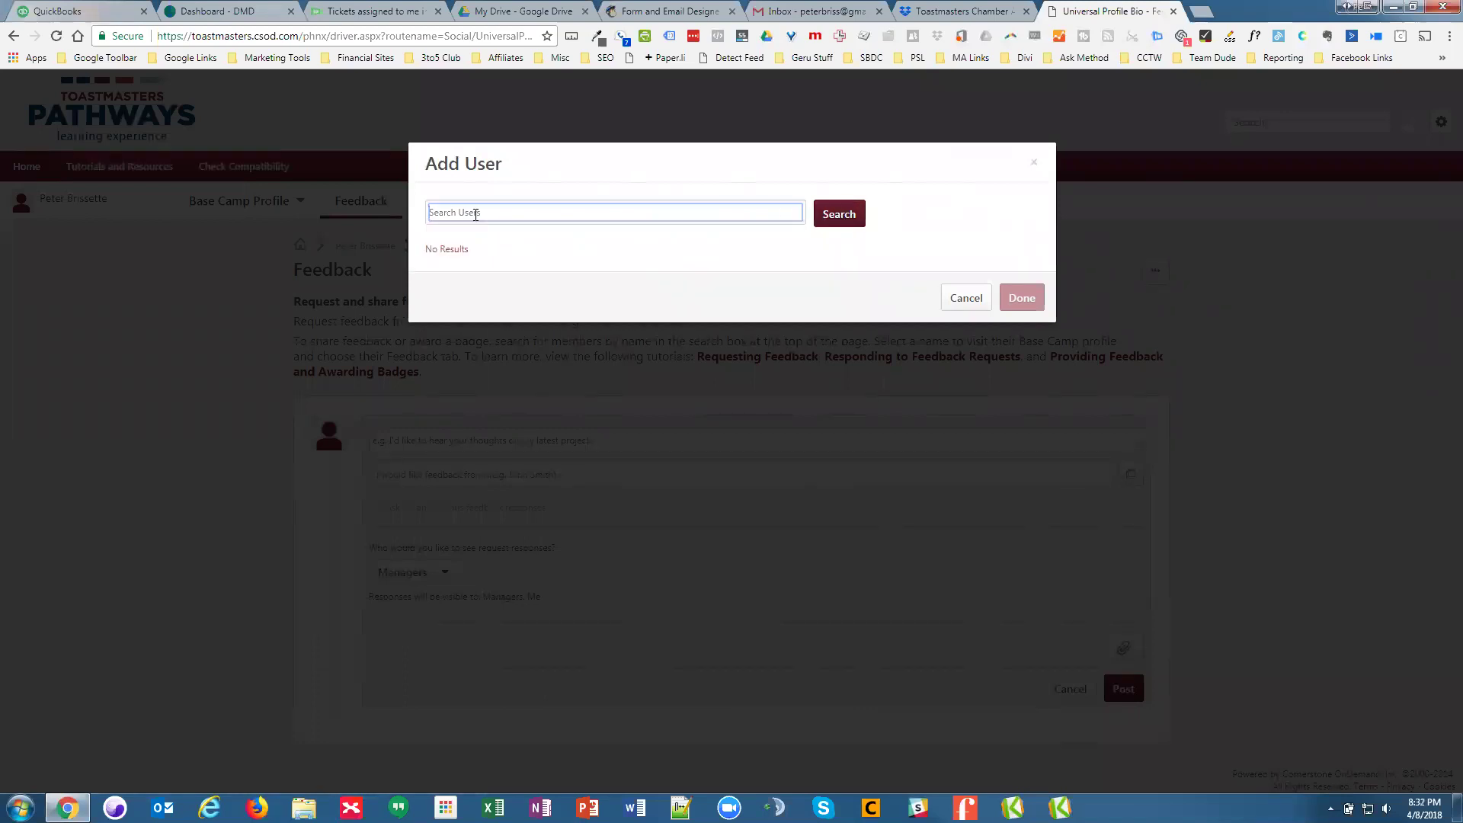
{"action": "type", "text": "bob"}
{"action": "key", "text": "Return"}
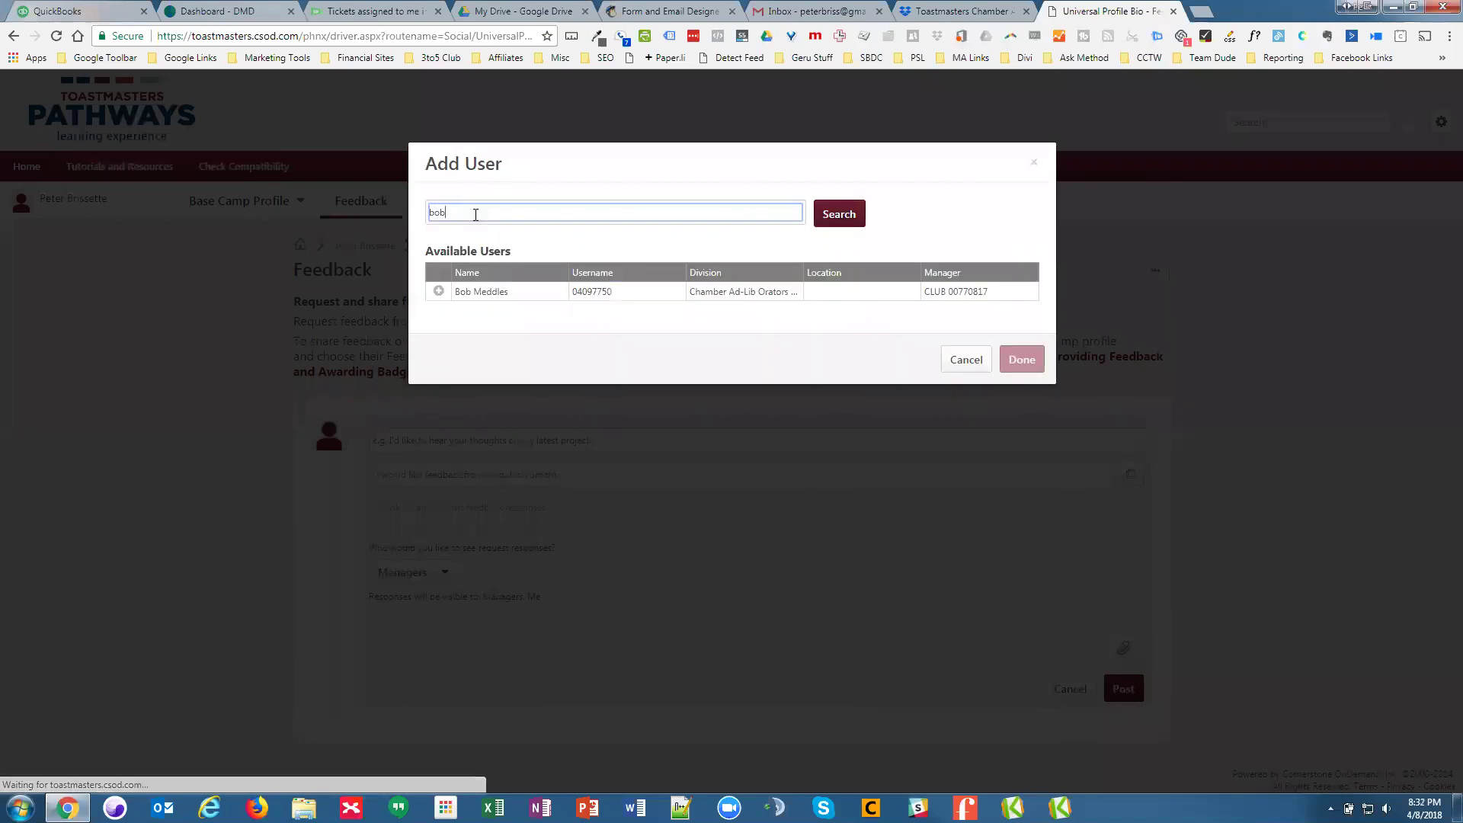
{"action": "left_click", "coordinate": [475, 294]}
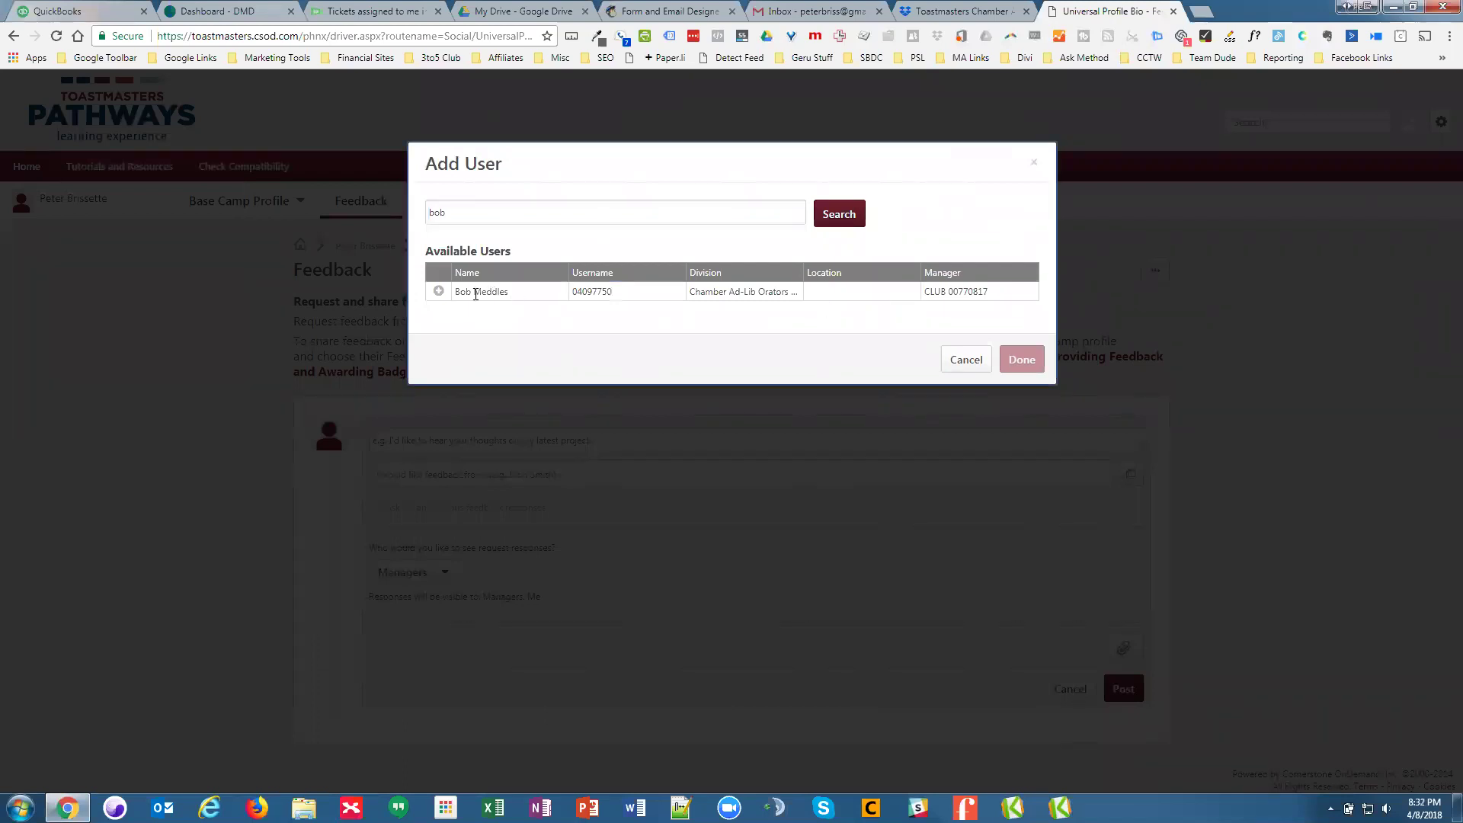
{"action": "left_click", "coordinate": [439, 292]}
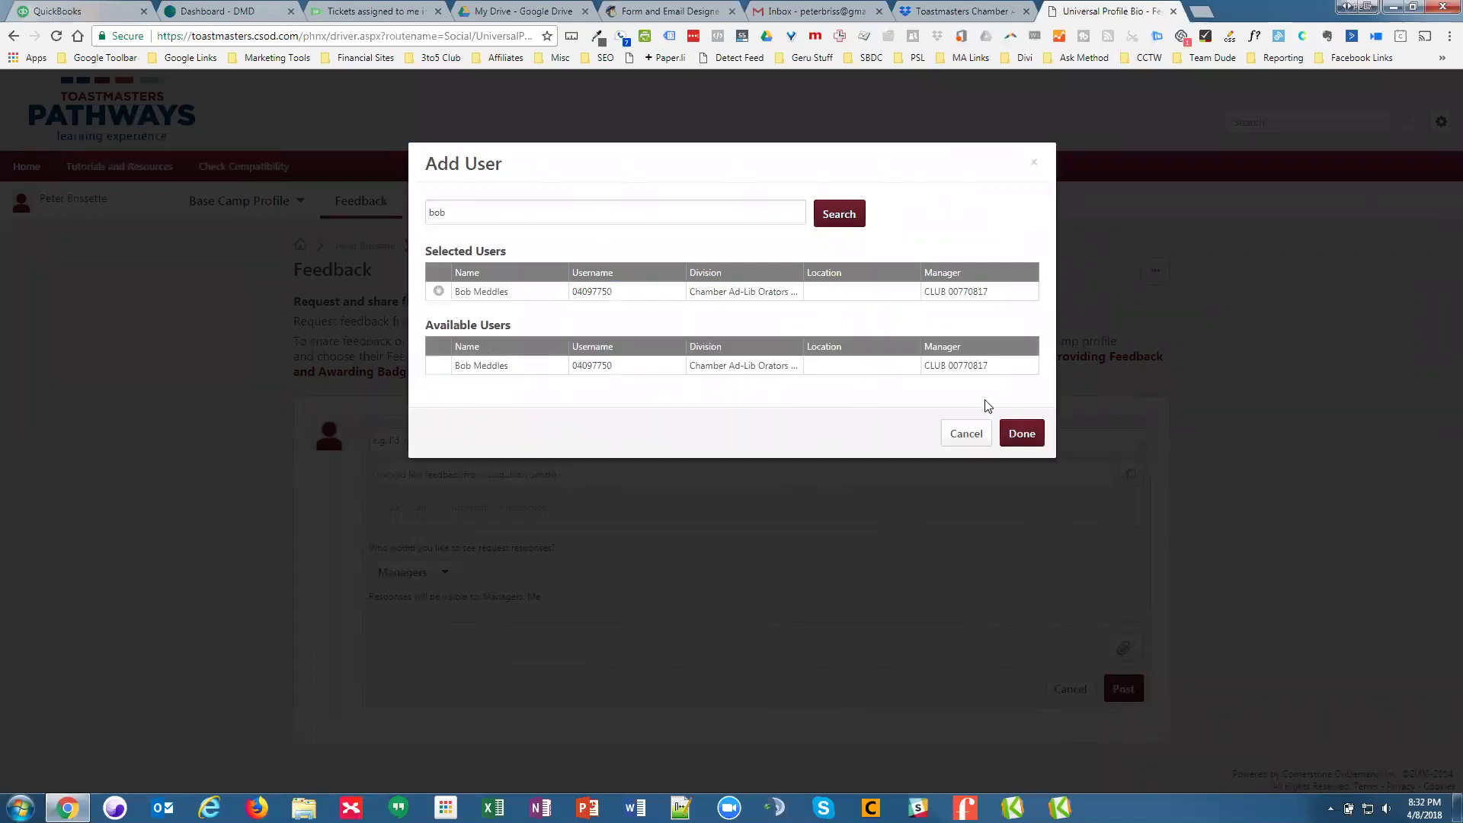
{"action": "left_click", "coordinate": [1021, 432]}
- Keep the request's response visibility set to Managers
{"action": "scroll", "coordinate": [387, 415], "scroll_direction": "down", "scroll_amount": 1}
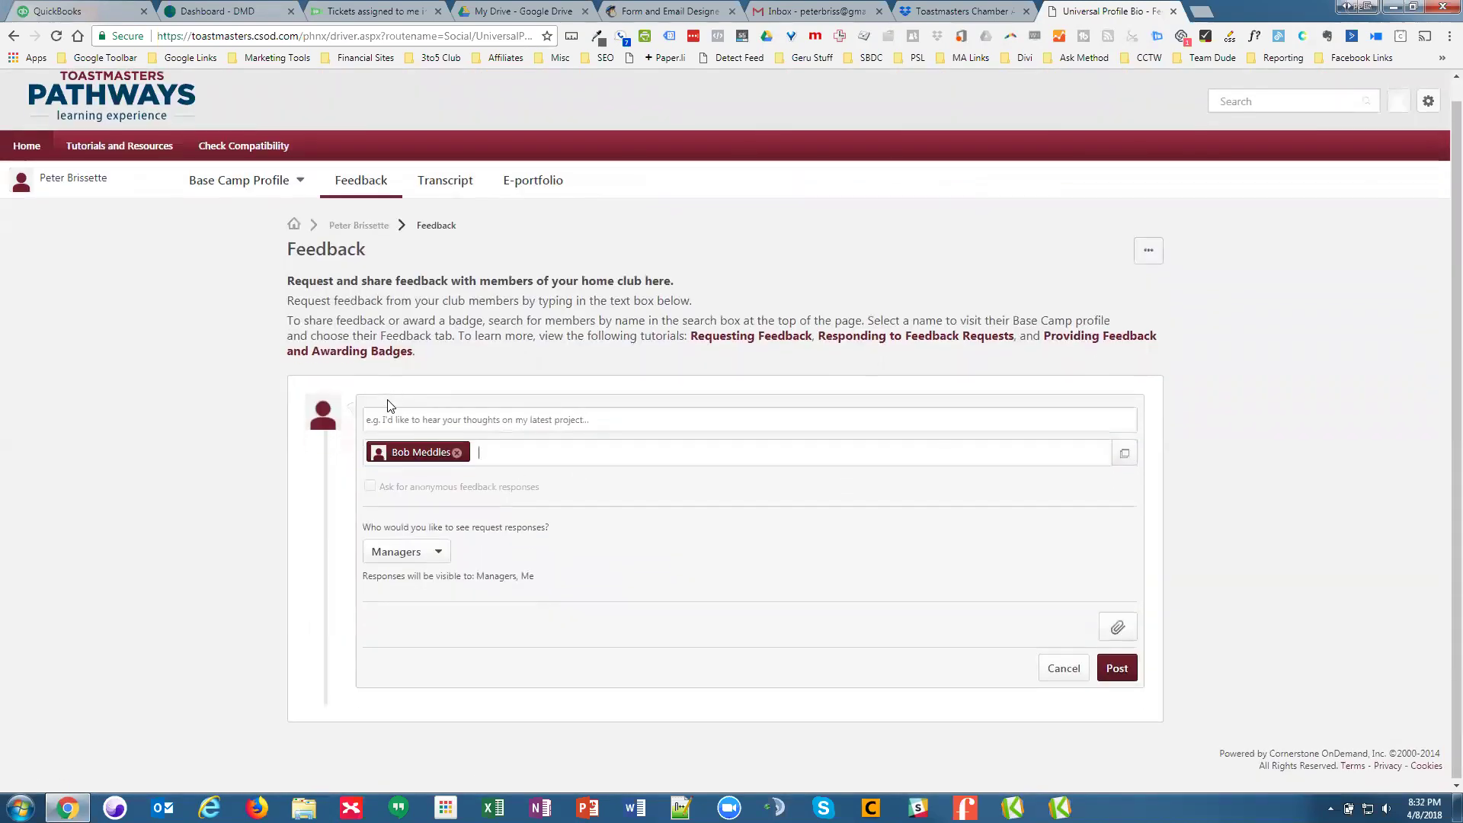
{"action": "left_click", "coordinate": [430, 560]}
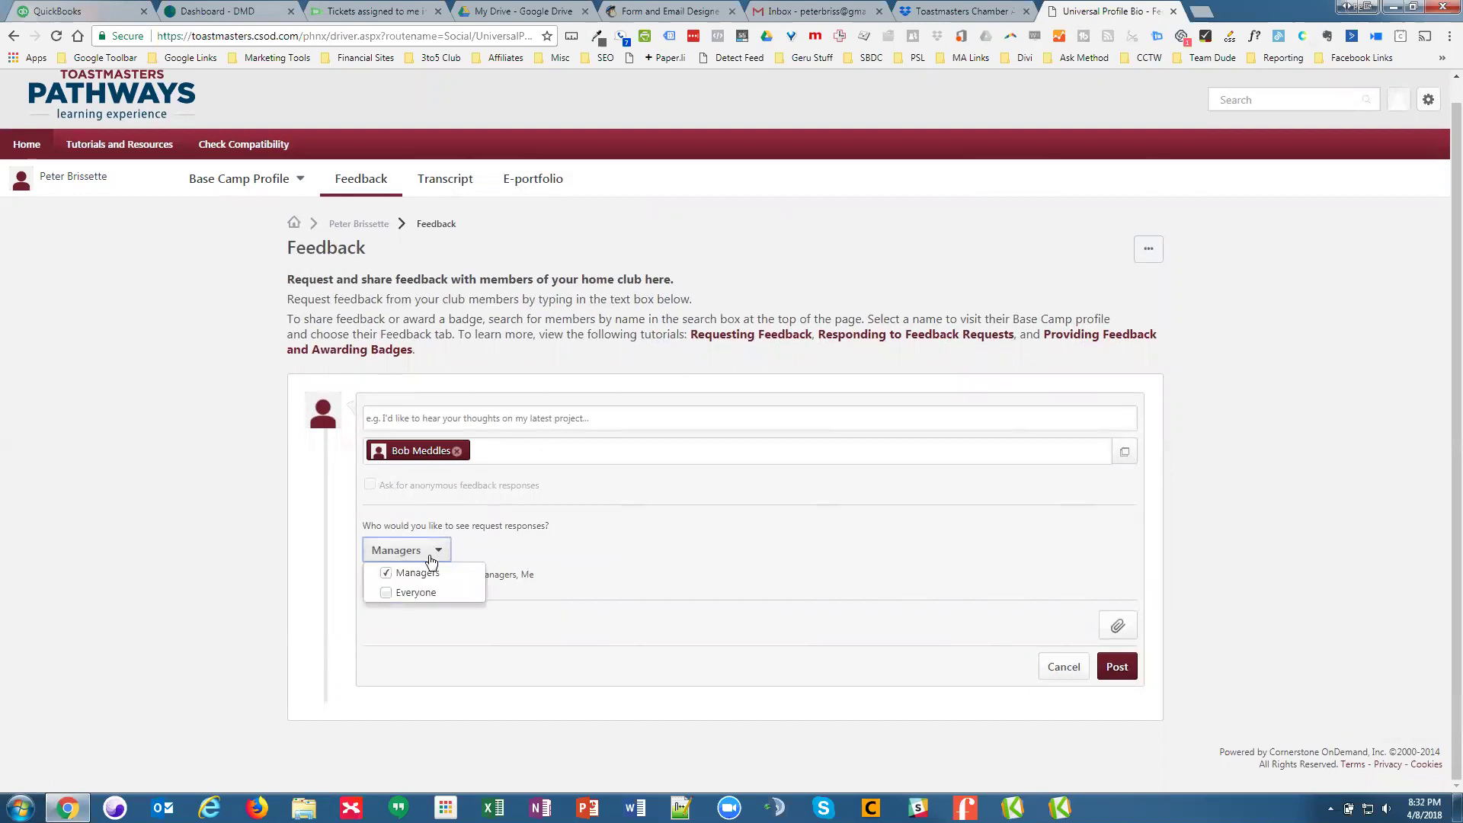
{"action": "left_click", "coordinate": [599, 549]}
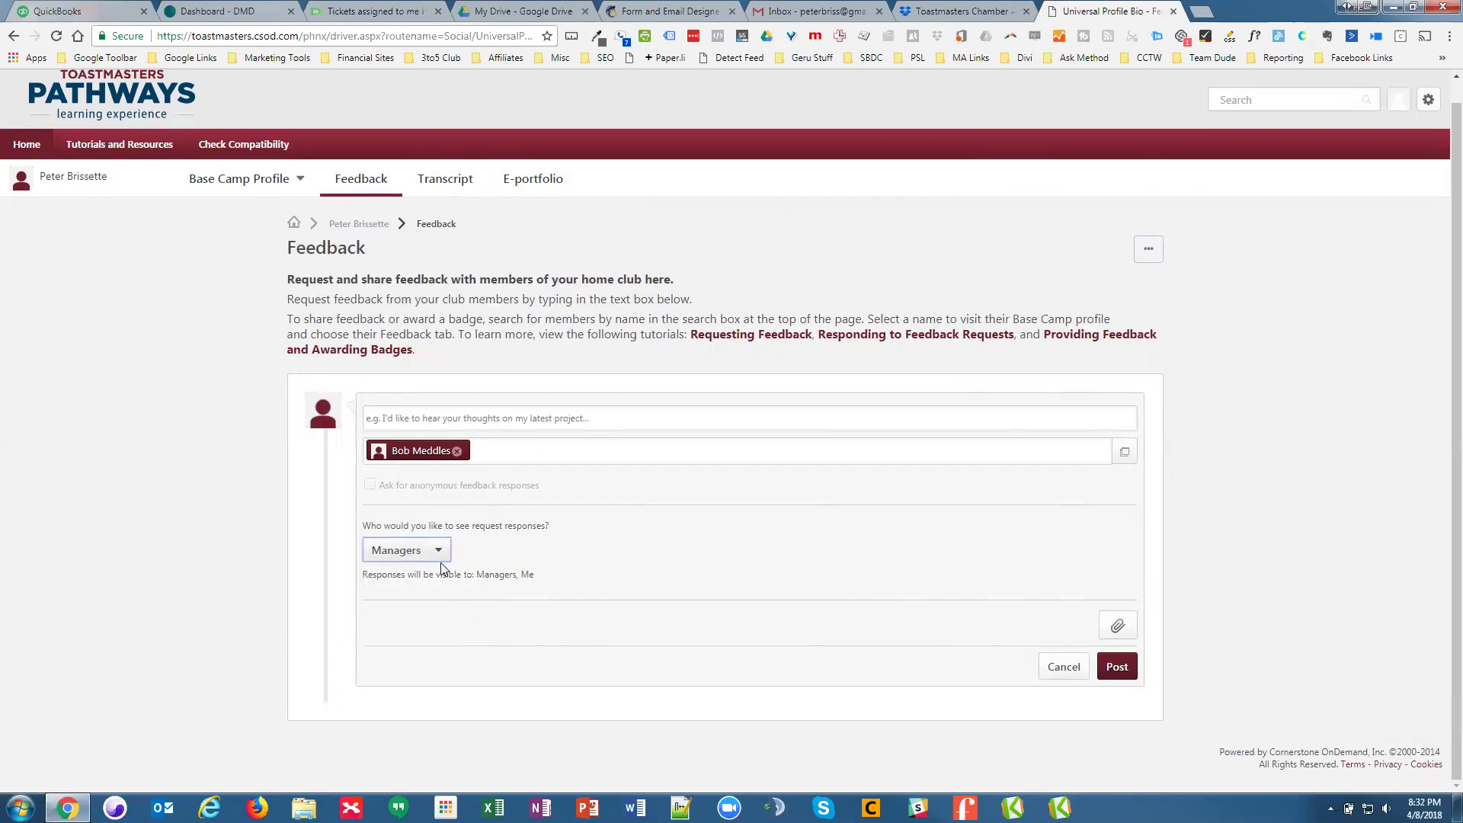
- Remove the added recipient and begin the message with 'this is from m'
{"action": "left_click", "coordinate": [399, 418]}
{"action": "left_click", "coordinate": [457, 450]}
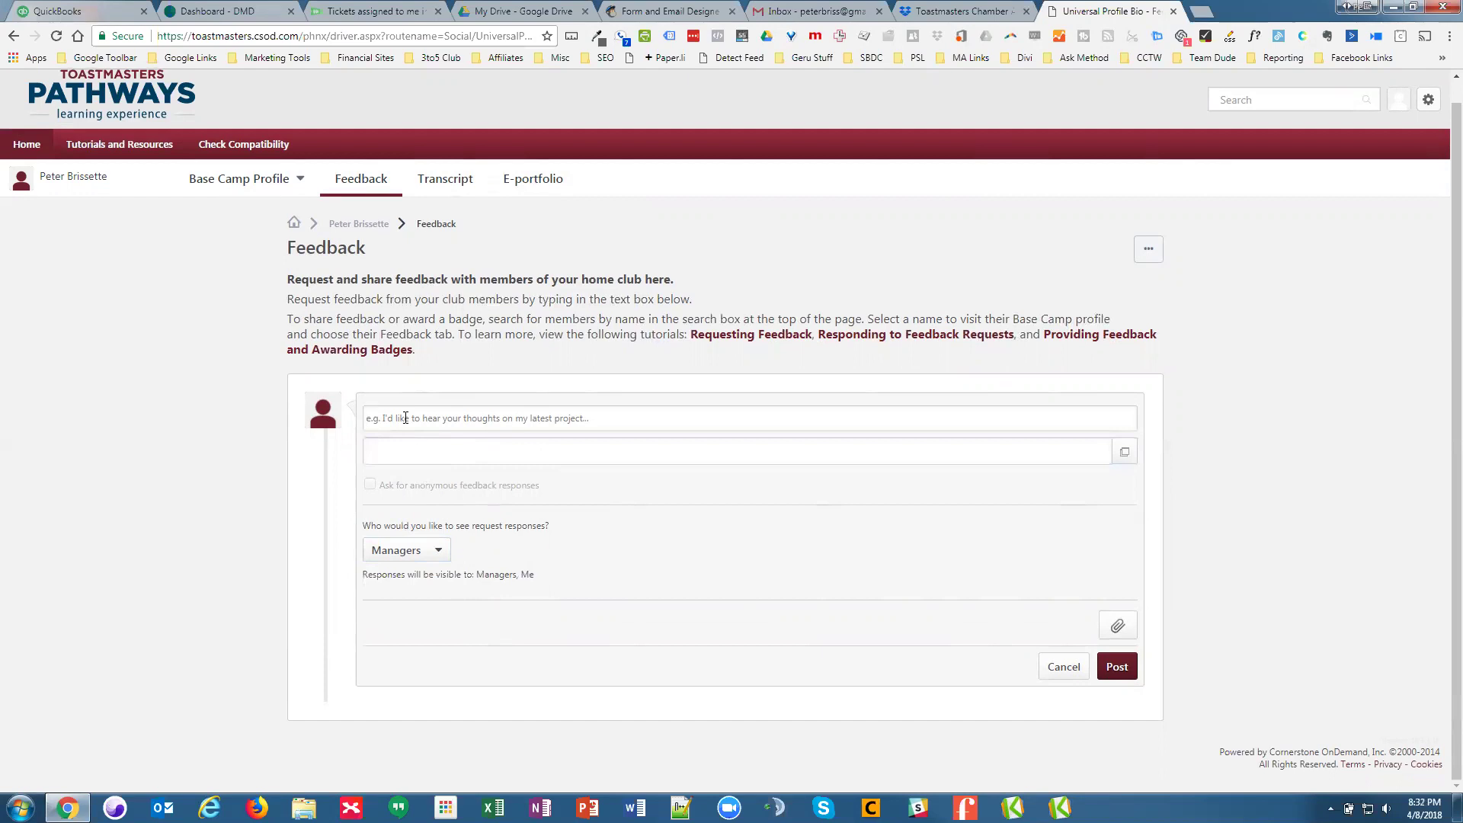
{"action": "left_click", "coordinate": [406, 418]}
{"action": "type", "text": "this is fro"}
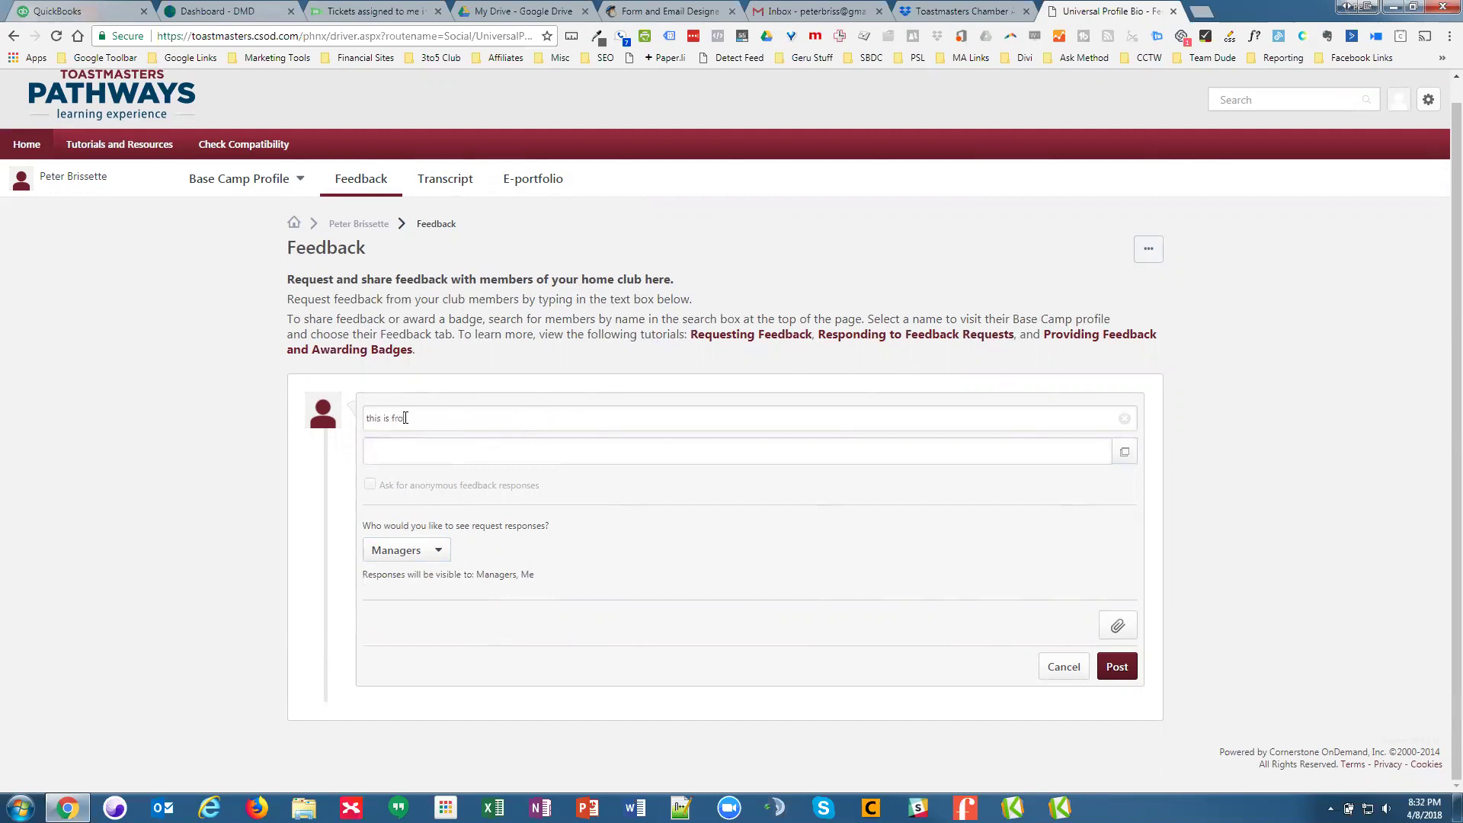
{"action": "type", "text": "m m"}
- Attach 2018-03 ice breaker speech.pdf from the Desktop to the feedback request
{"action": "left_click", "coordinate": [1118, 626]}
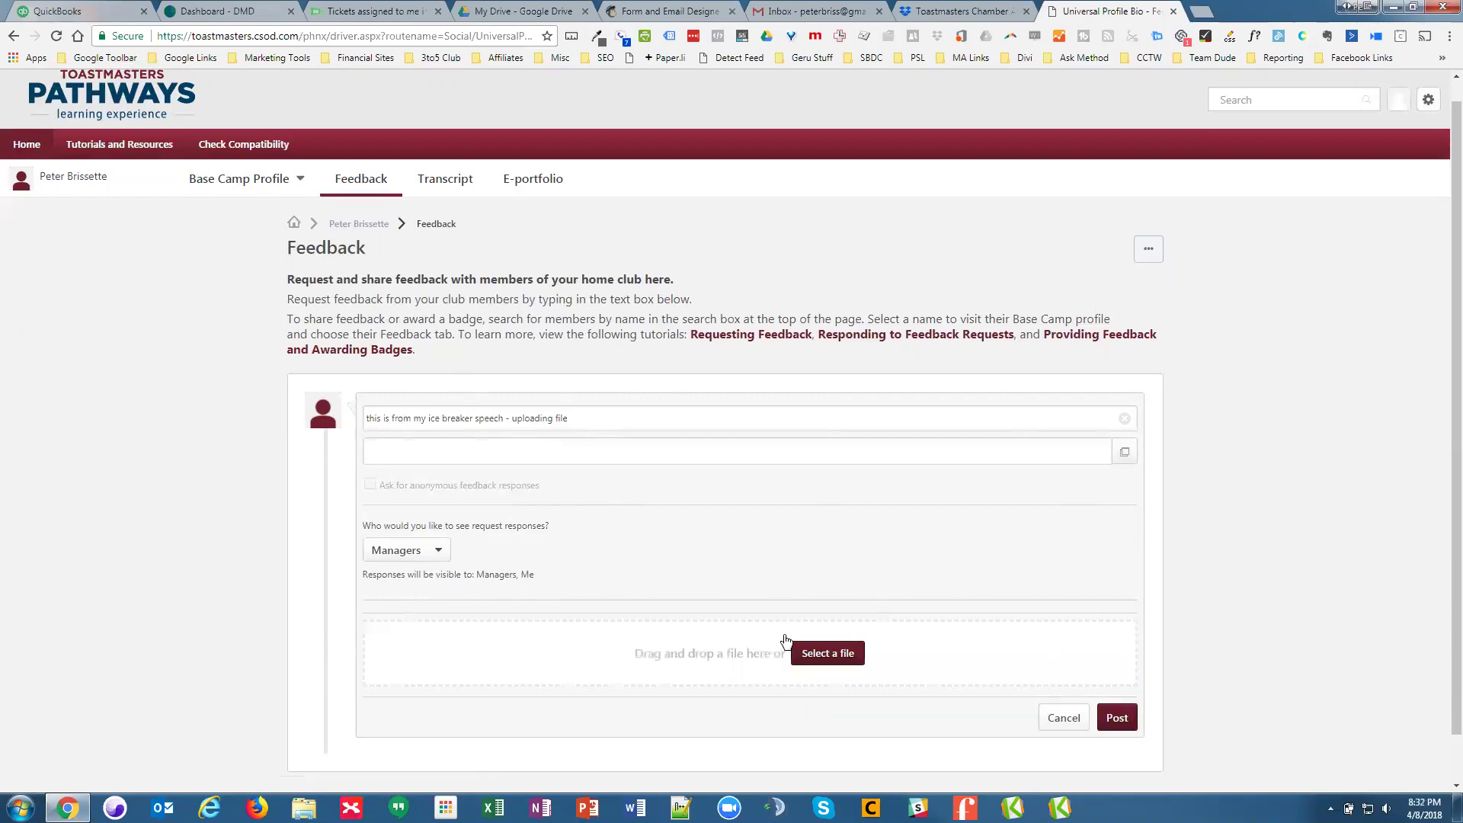
{"action": "left_click", "coordinate": [828, 653]}
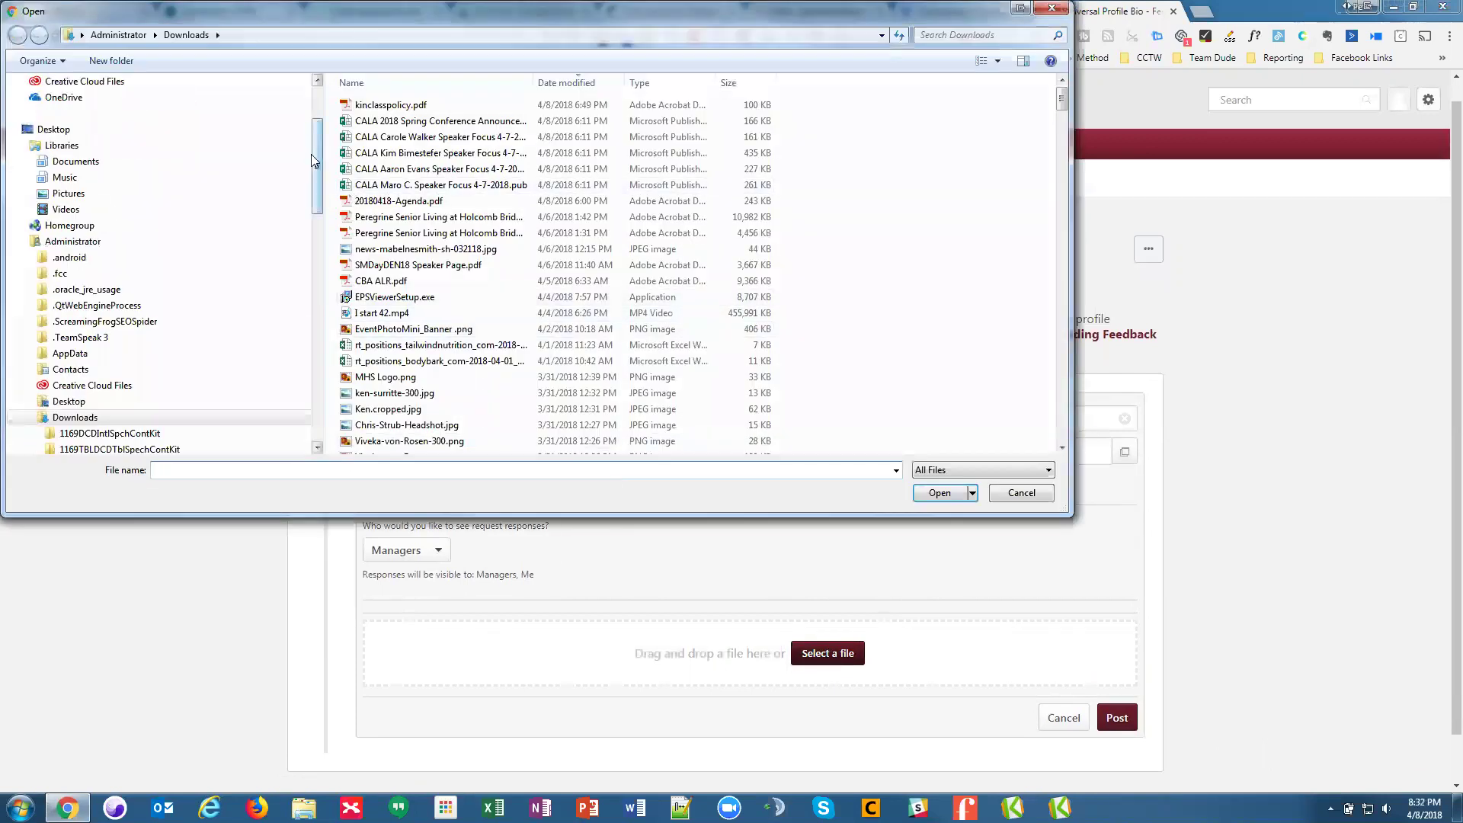
{"action": "scroll", "coordinate": [318, 154], "scroll_direction": "up", "scroll_amount": 3}
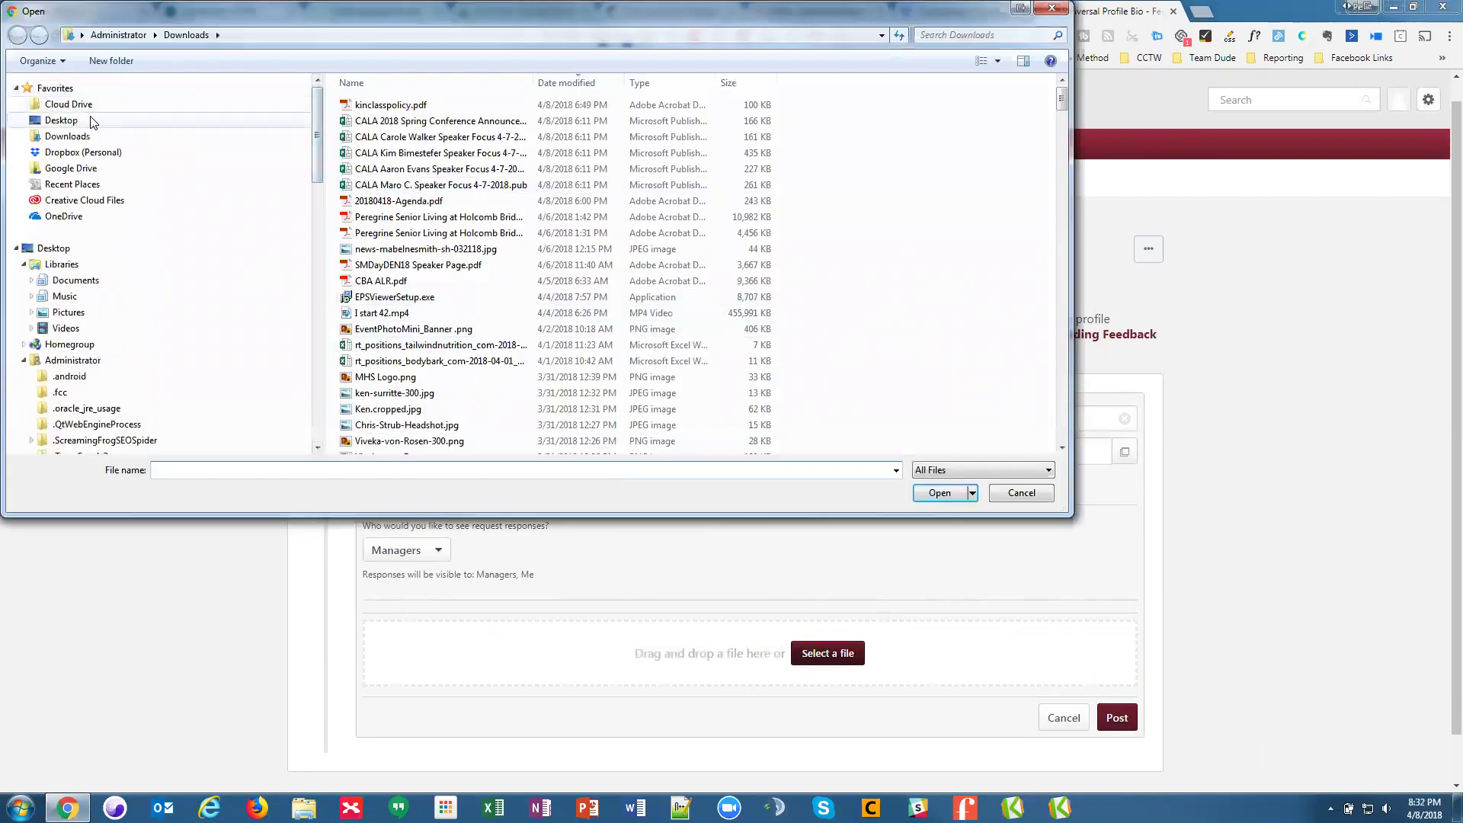
{"action": "left_click", "coordinate": [69, 120]}
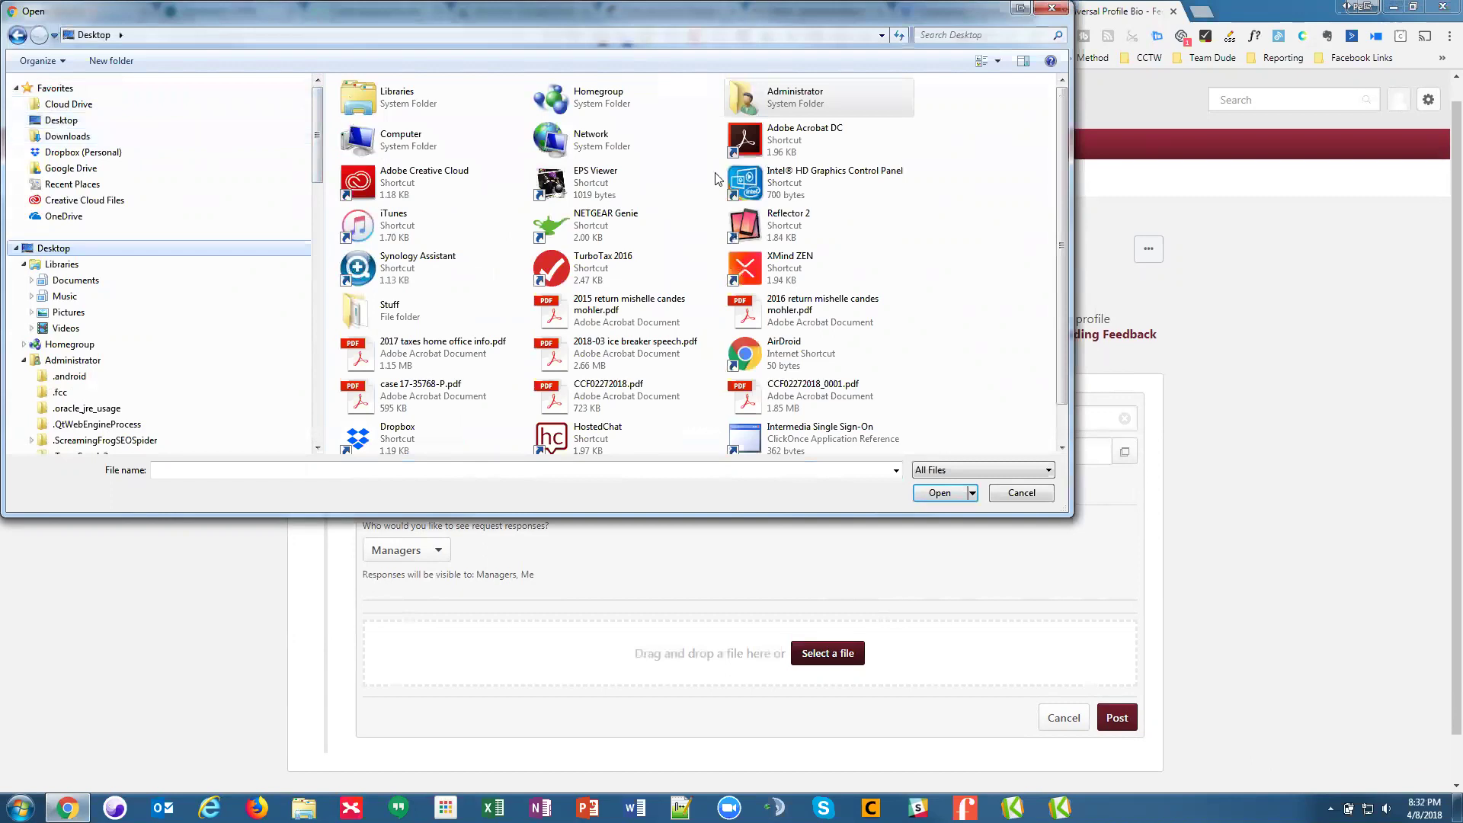
{"action": "left_click", "coordinate": [608, 347]}
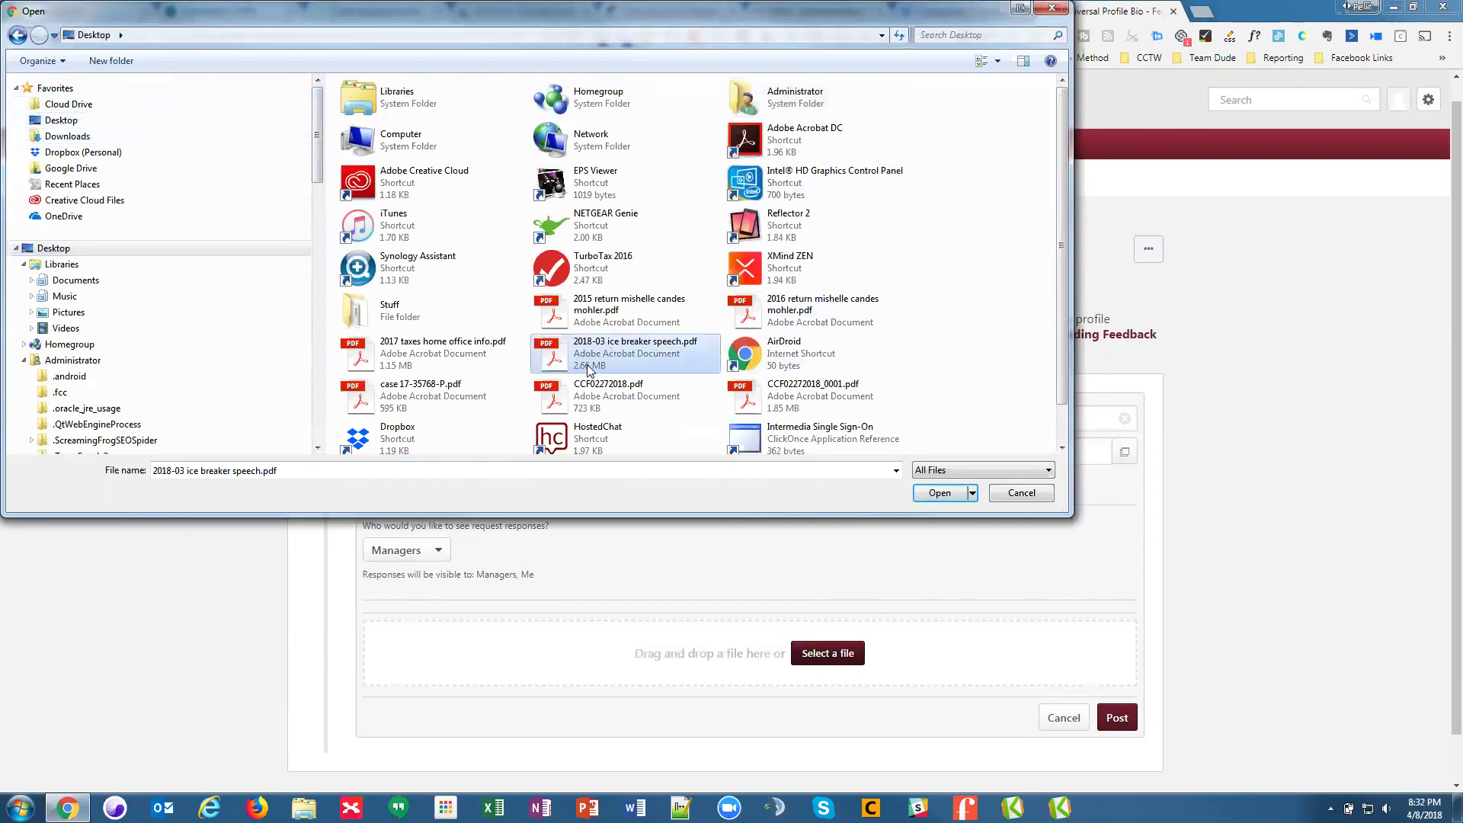
{"action": "left_click", "coordinate": [941, 496]}
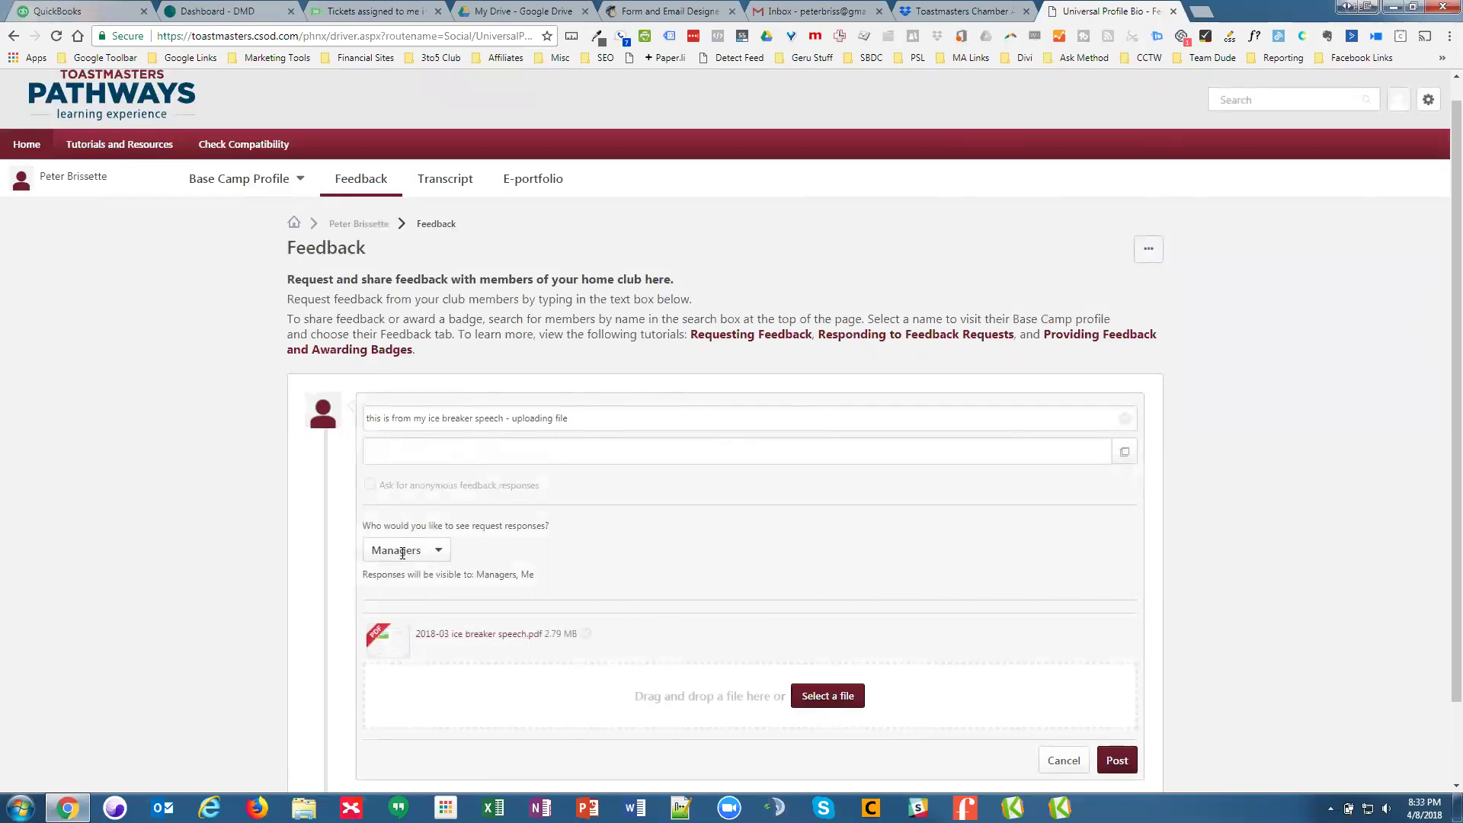
- Post the Managers-visible request with its PDF, then go to the profile page
{"action": "scroll", "coordinate": [633, 369], "scroll_direction": "down", "scroll_amount": 1}
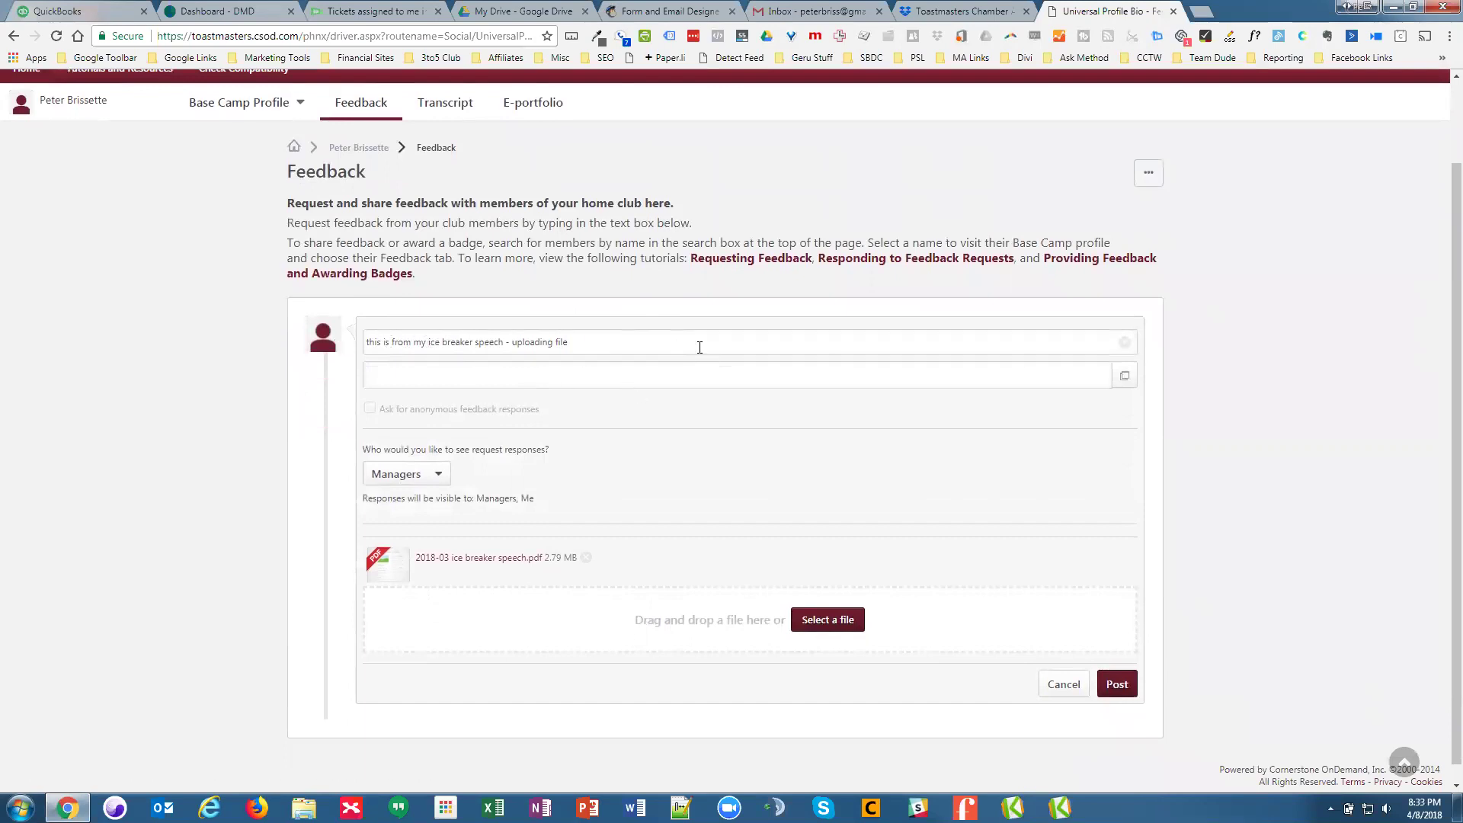
{"action": "left_click", "coordinate": [1130, 685]}
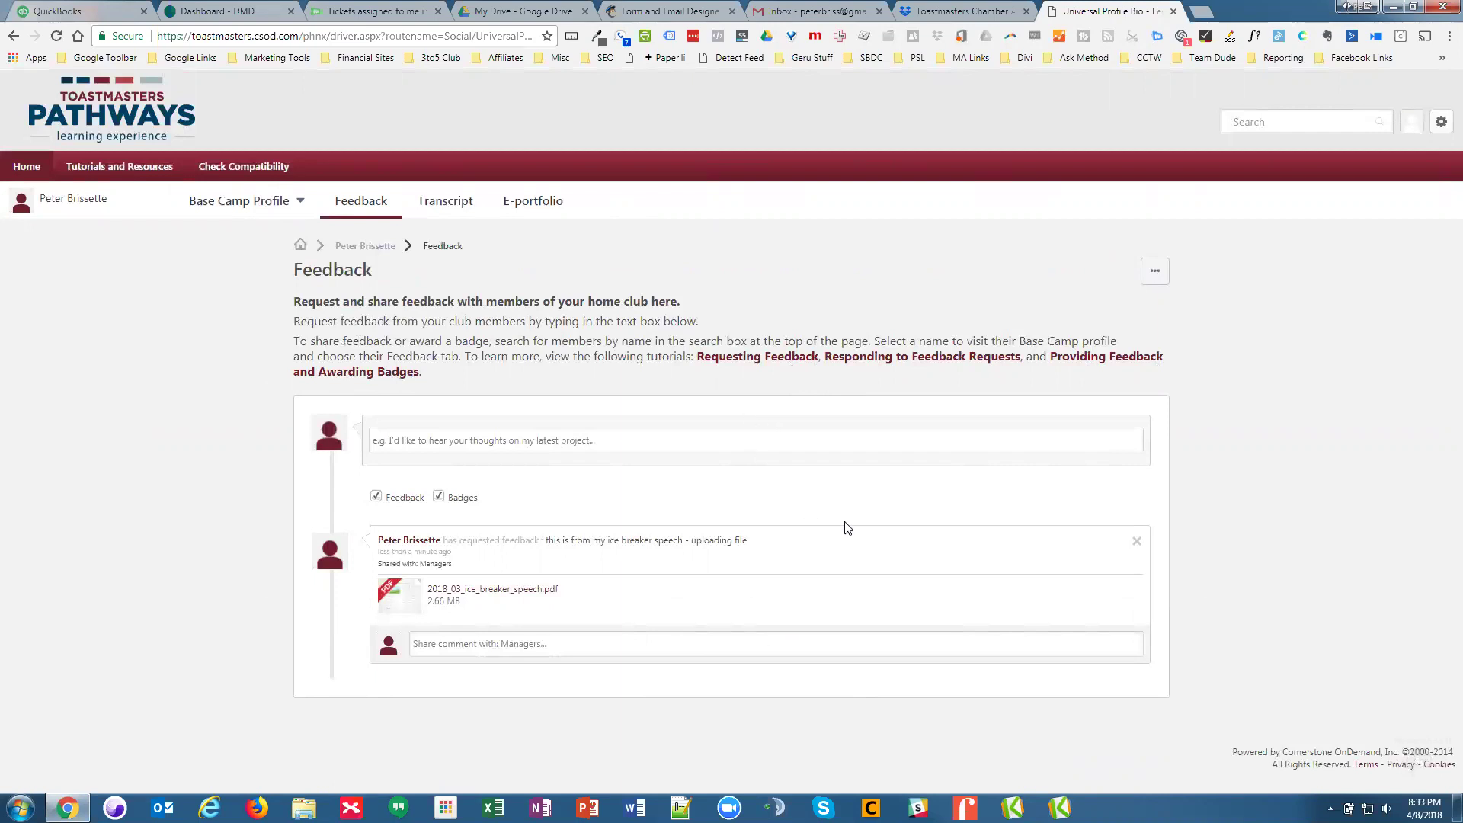
{"action": "left_click", "coordinate": [361, 201]}
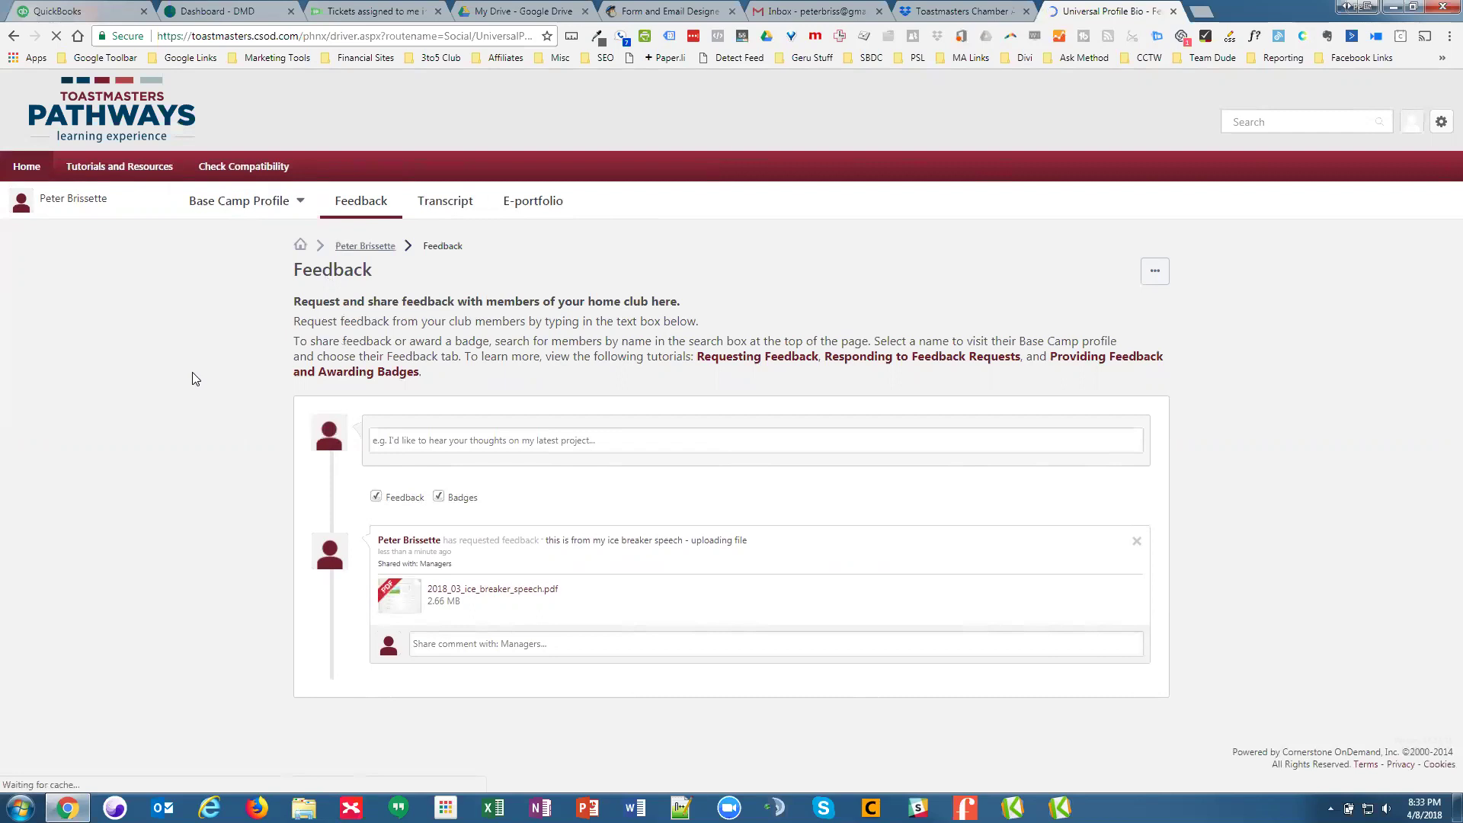
- Scroll through the profile, then return to the Feedback page showing the posted request
{"action": "scroll", "coordinate": [611, 431], "scroll_direction": "down", "scroll_amount": 3}
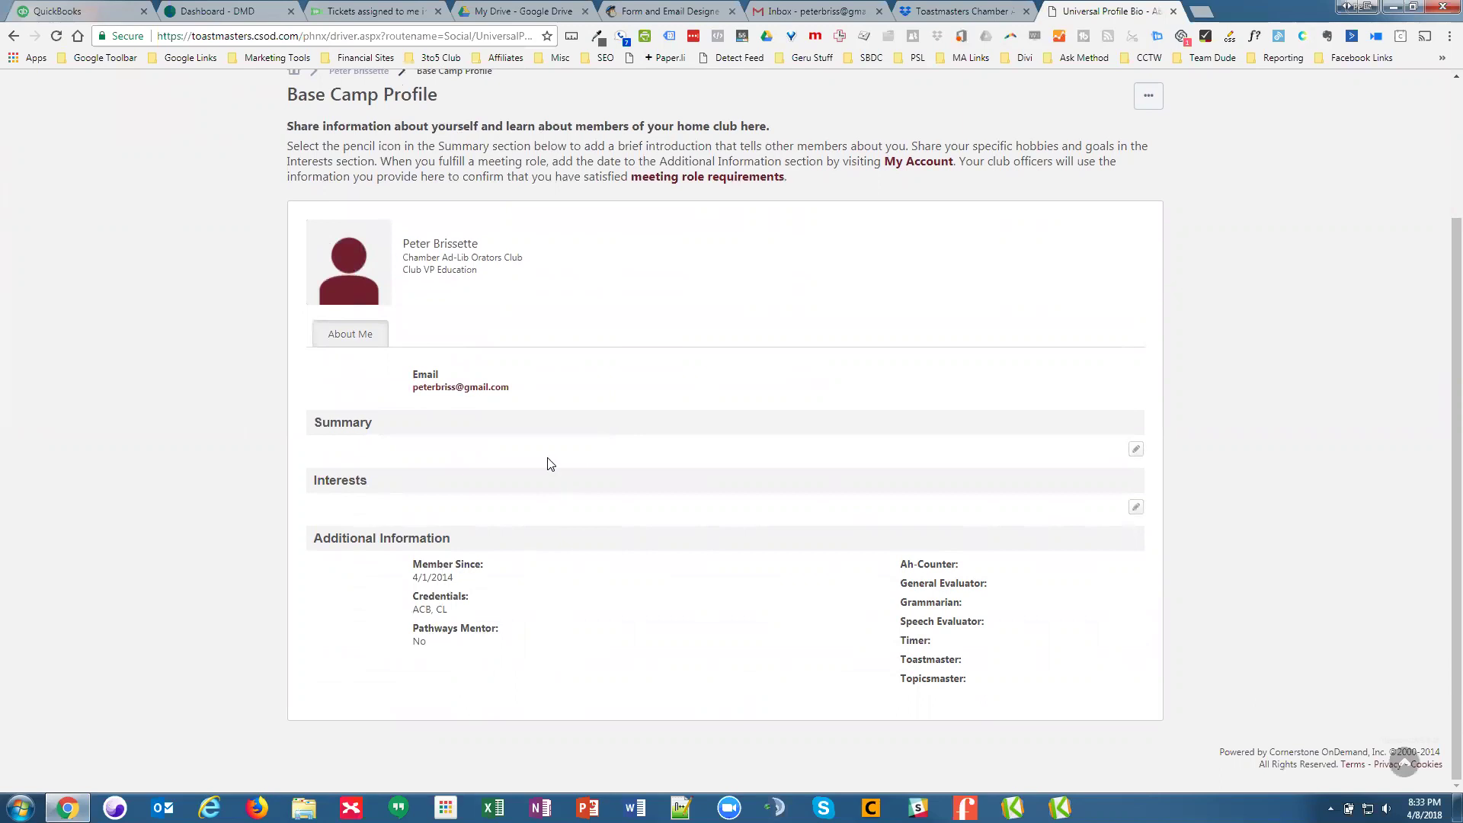
{"action": "scroll", "coordinate": [545, 466], "scroll_direction": "up", "scroll_amount": 3}
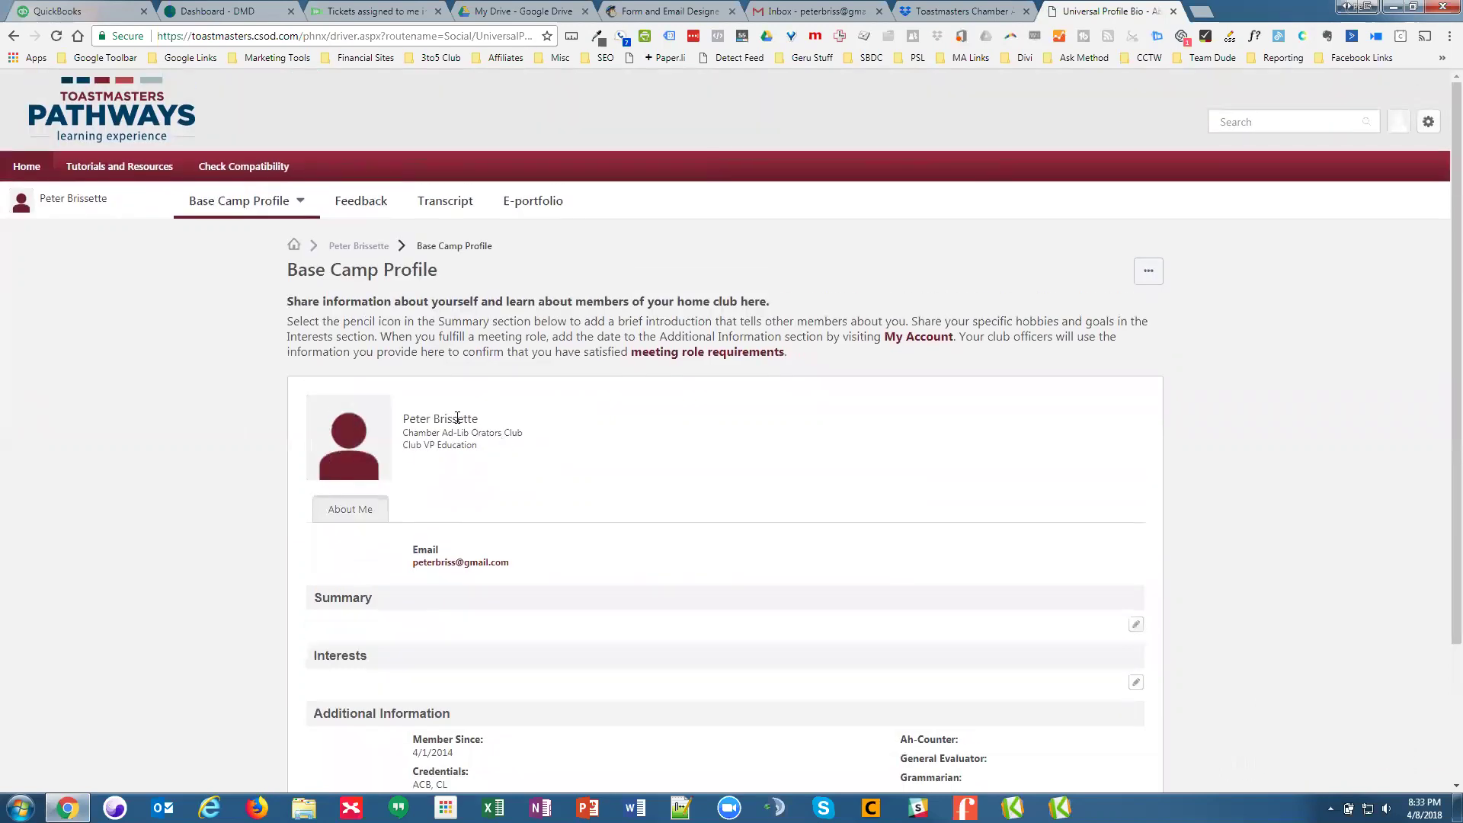
{"action": "left_click", "coordinate": [356, 203]}
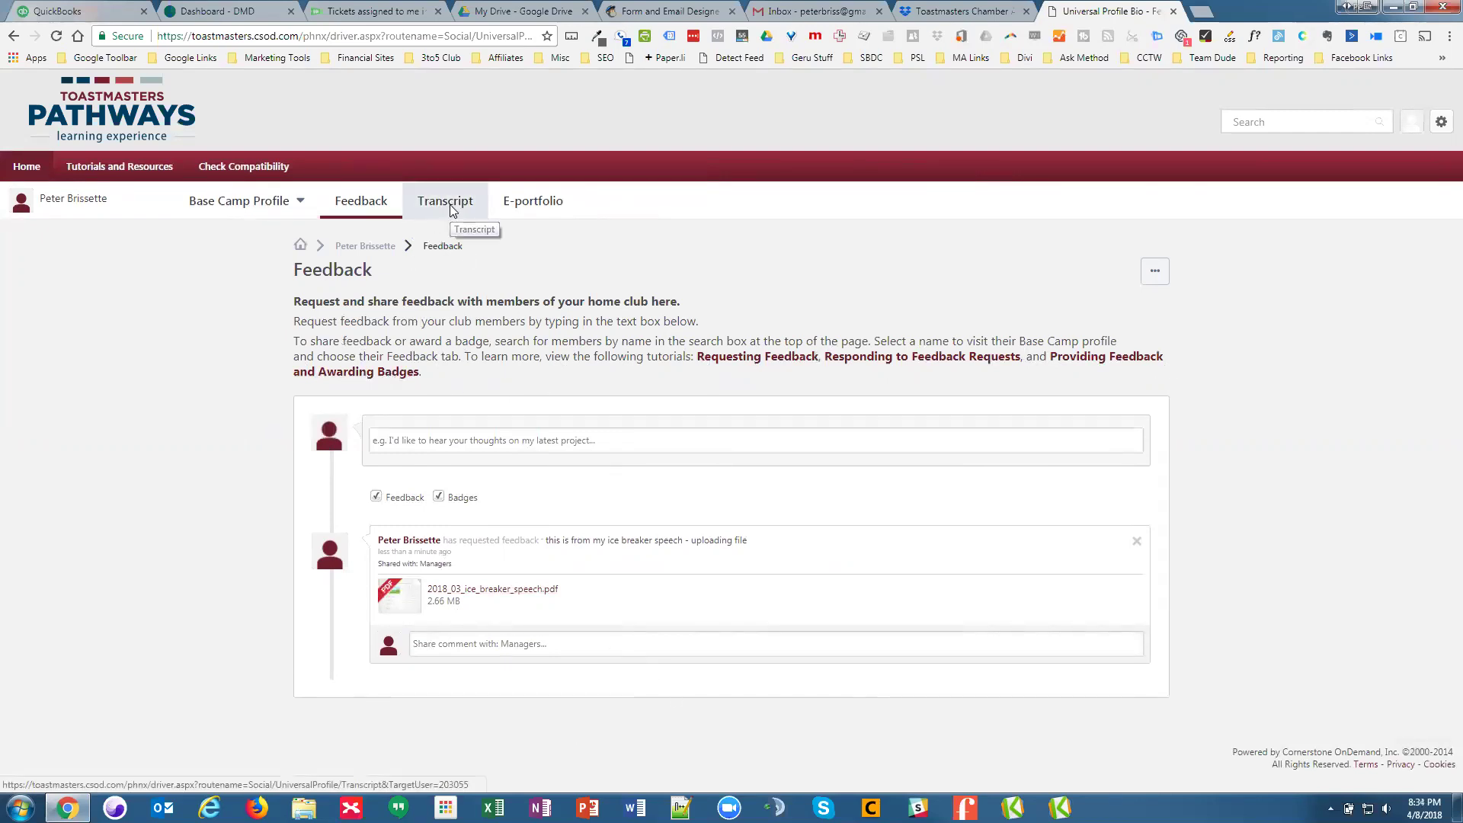
- Open the Leadership Development curriculum from the education transcript
{"action": "left_click", "coordinate": [452, 205]}
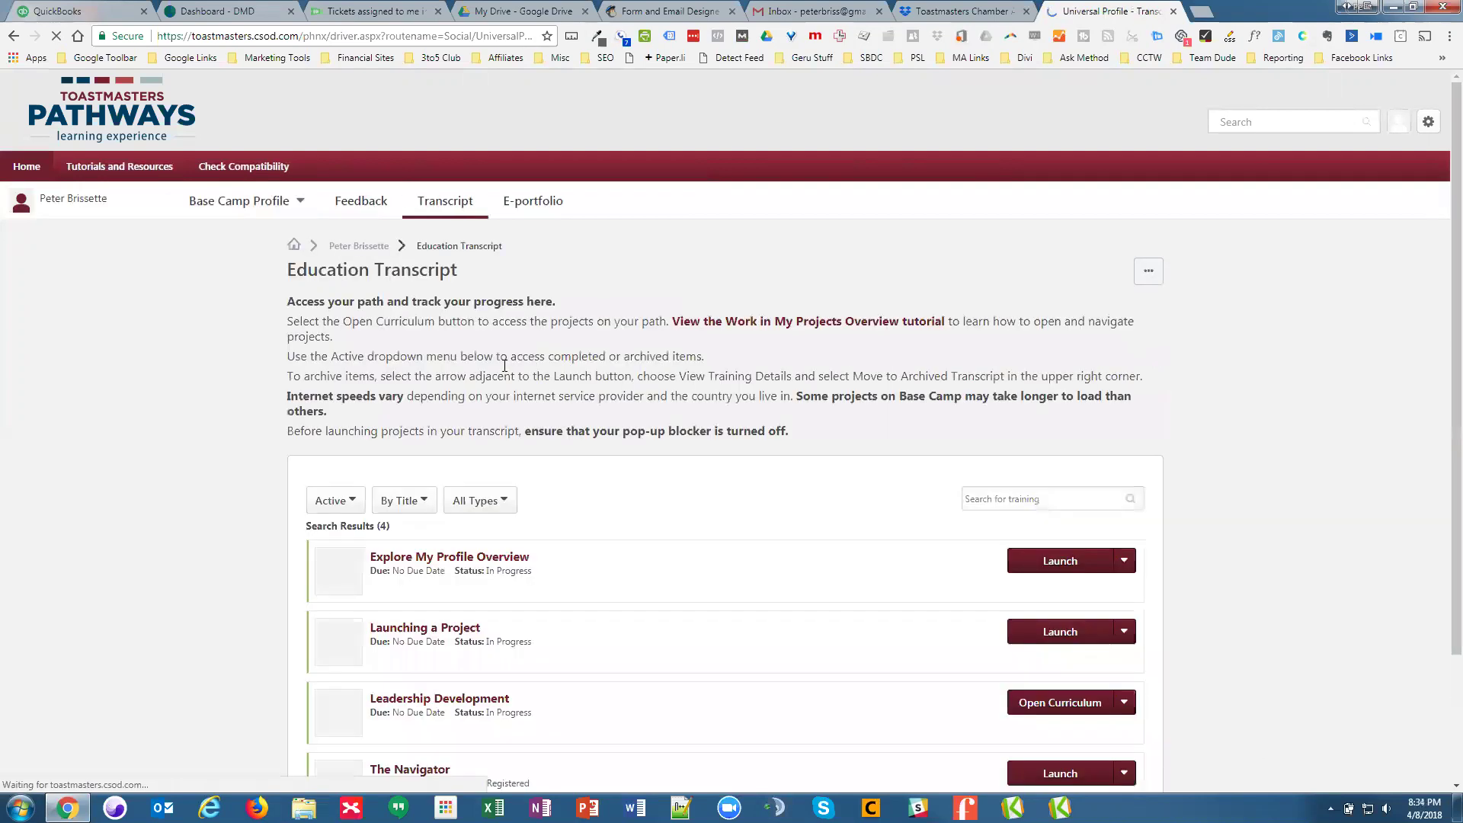
{"action": "scroll", "coordinate": [690, 428], "scroll_direction": "down", "scroll_amount": 2}
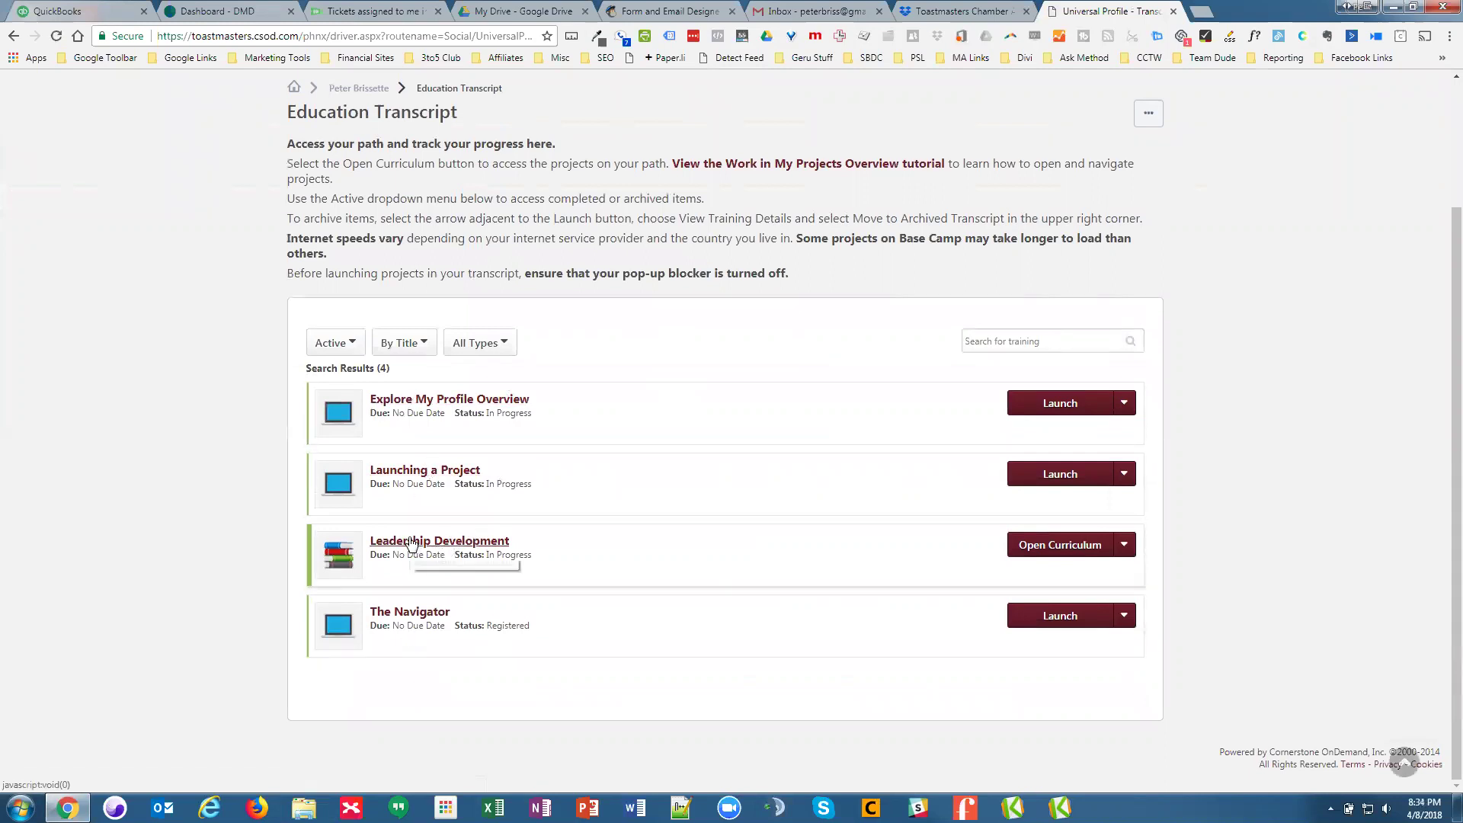
{"action": "left_click", "coordinate": [1028, 546]}
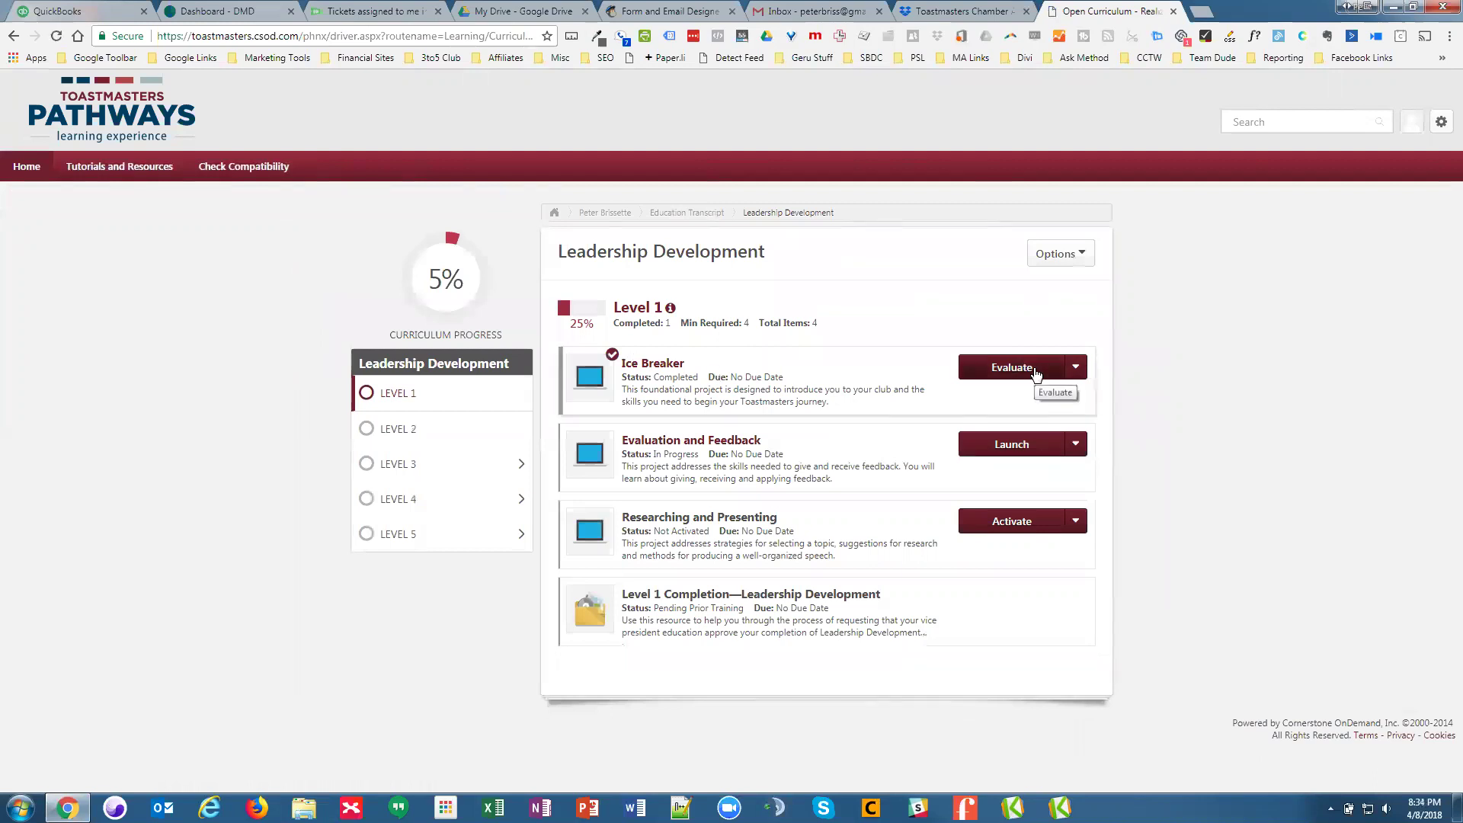
{"action": "left_click", "coordinate": [1035, 372]}
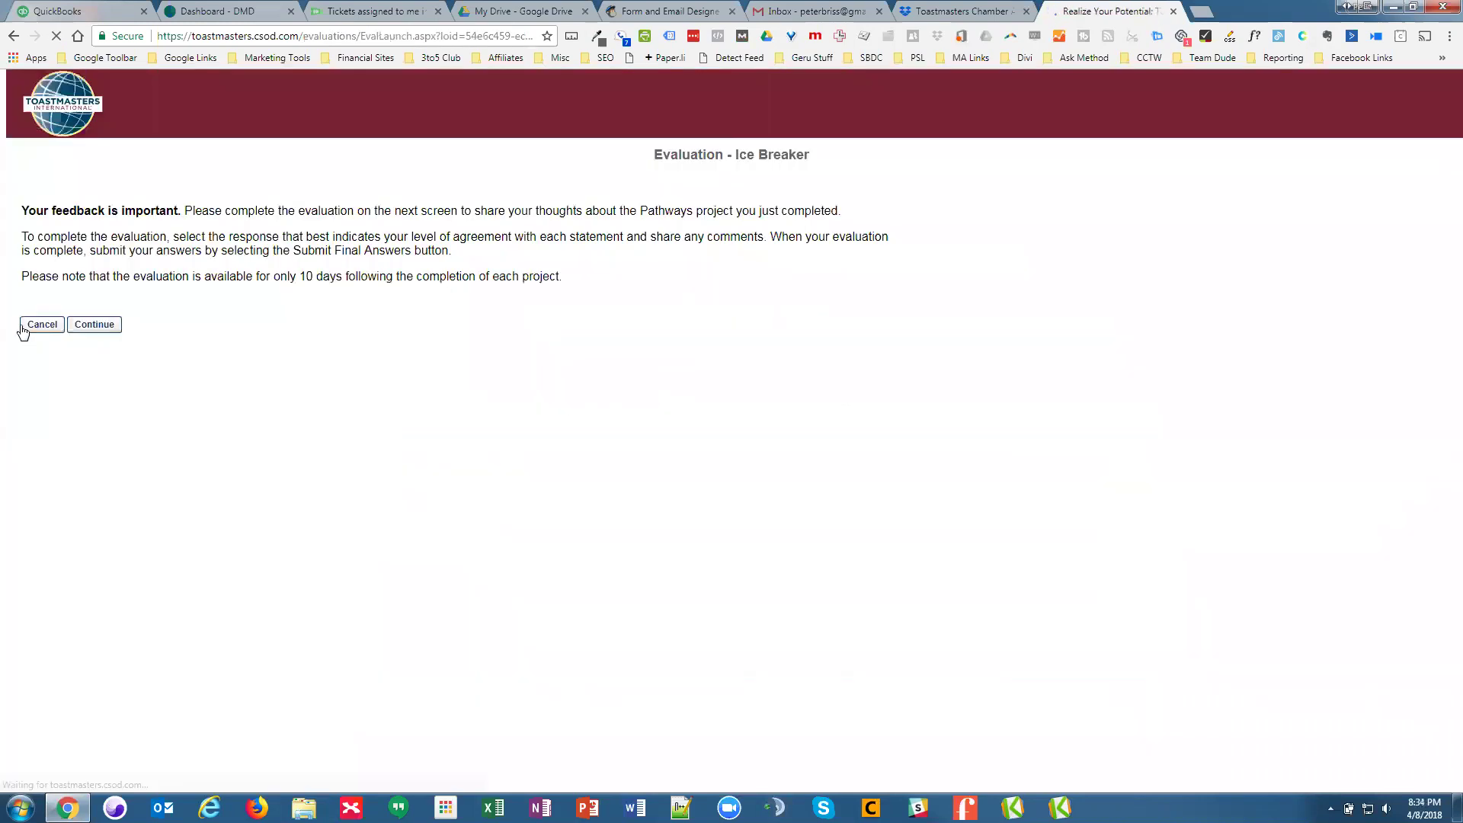
{"action": "left_click", "coordinate": [105, 326]}
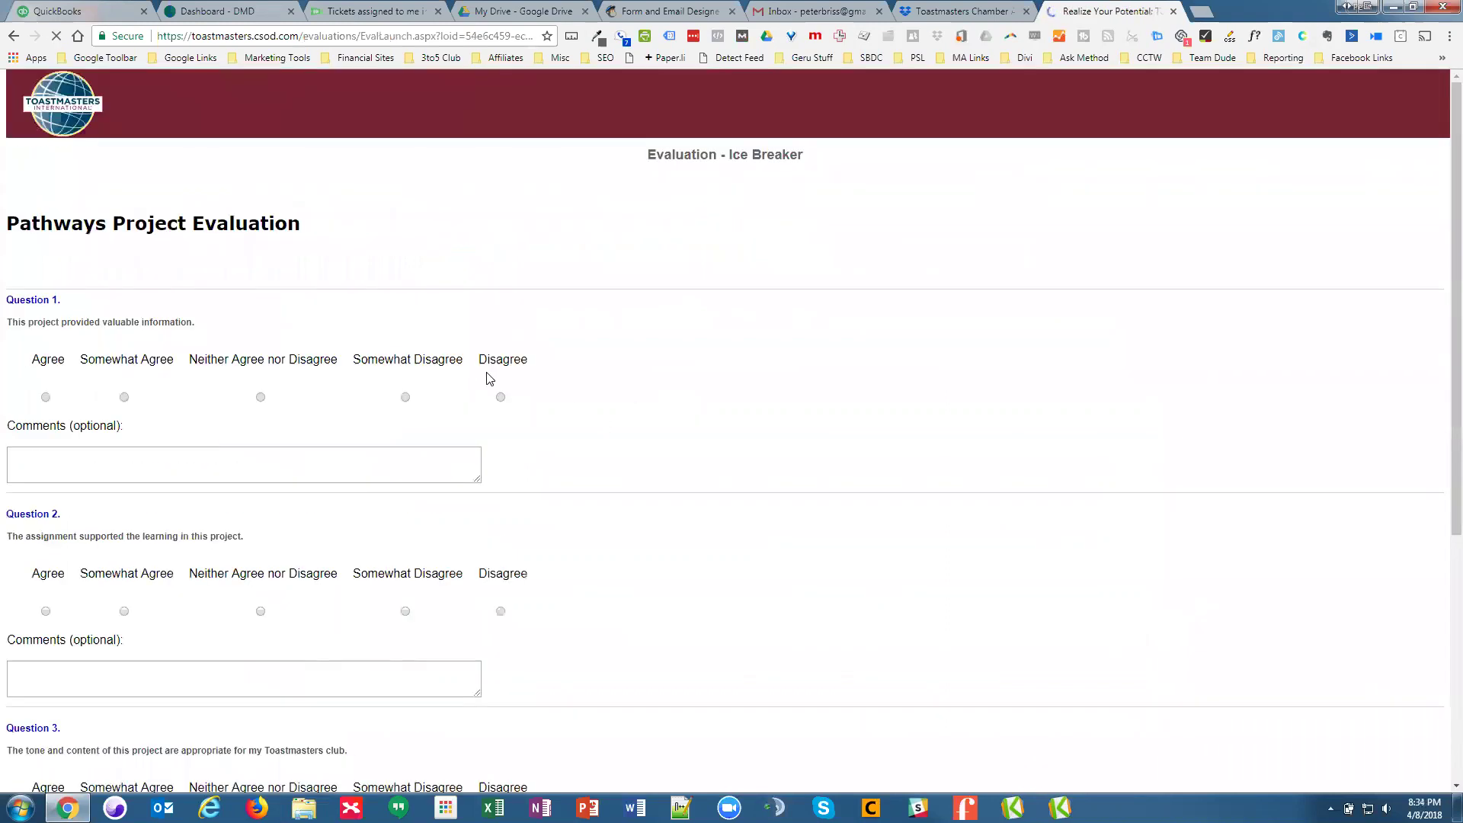
{"action": "scroll", "coordinate": [473, 377], "scroll_direction": "down", "scroll_amount": 5}
{"action": "scroll", "coordinate": [376, 424], "scroll_direction": "up", "scroll_amount": 5}
{"action": "left_click", "coordinate": [14, 35]}
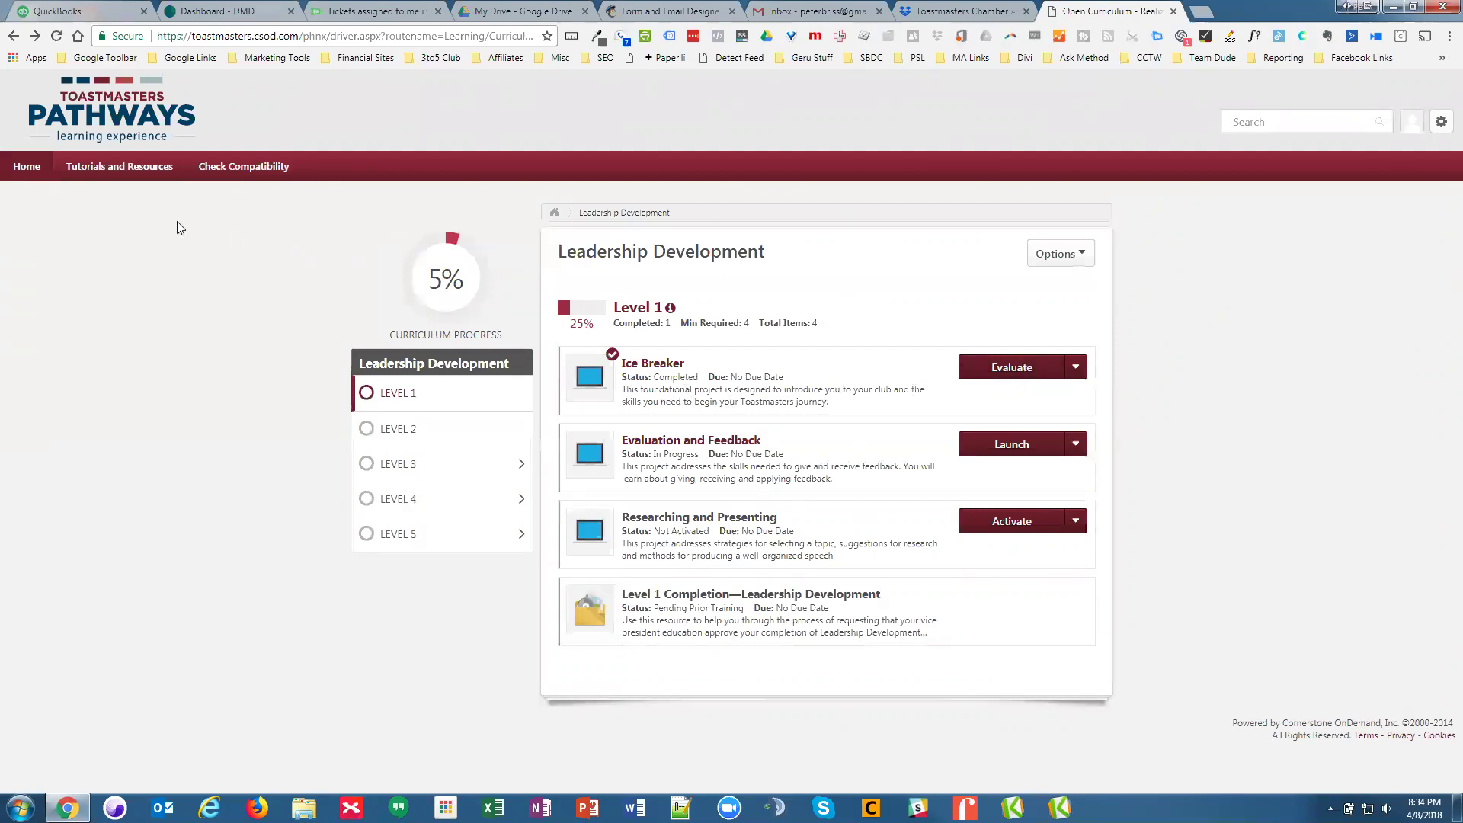
- Return to the Base Camp home page and select the My Feedback tile
{"action": "mouse_move", "coordinate": [20, 174]}
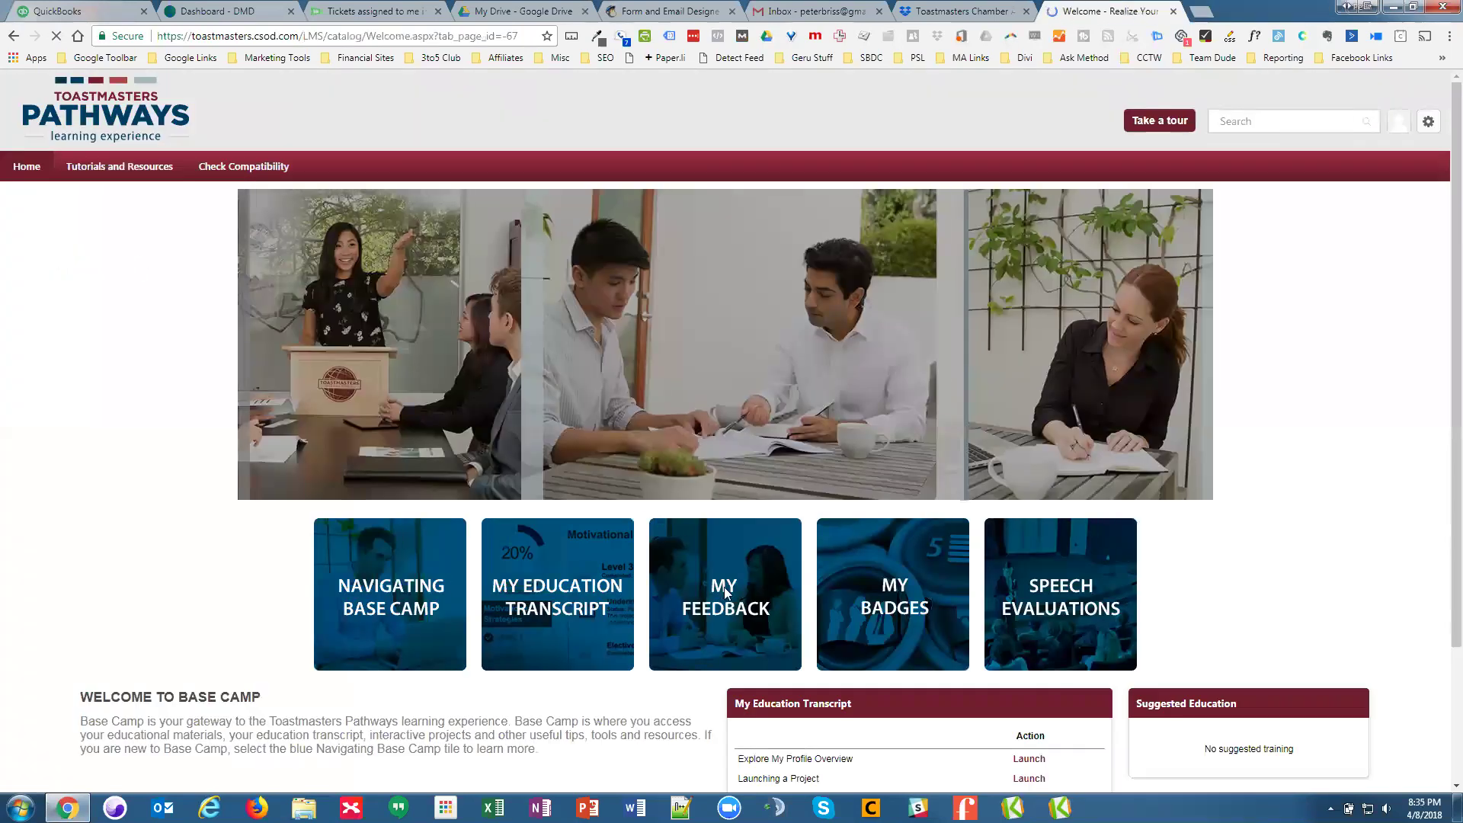
{"action": "scroll", "coordinate": [739, 549], "scroll_direction": "down", "scroll_amount": 3}
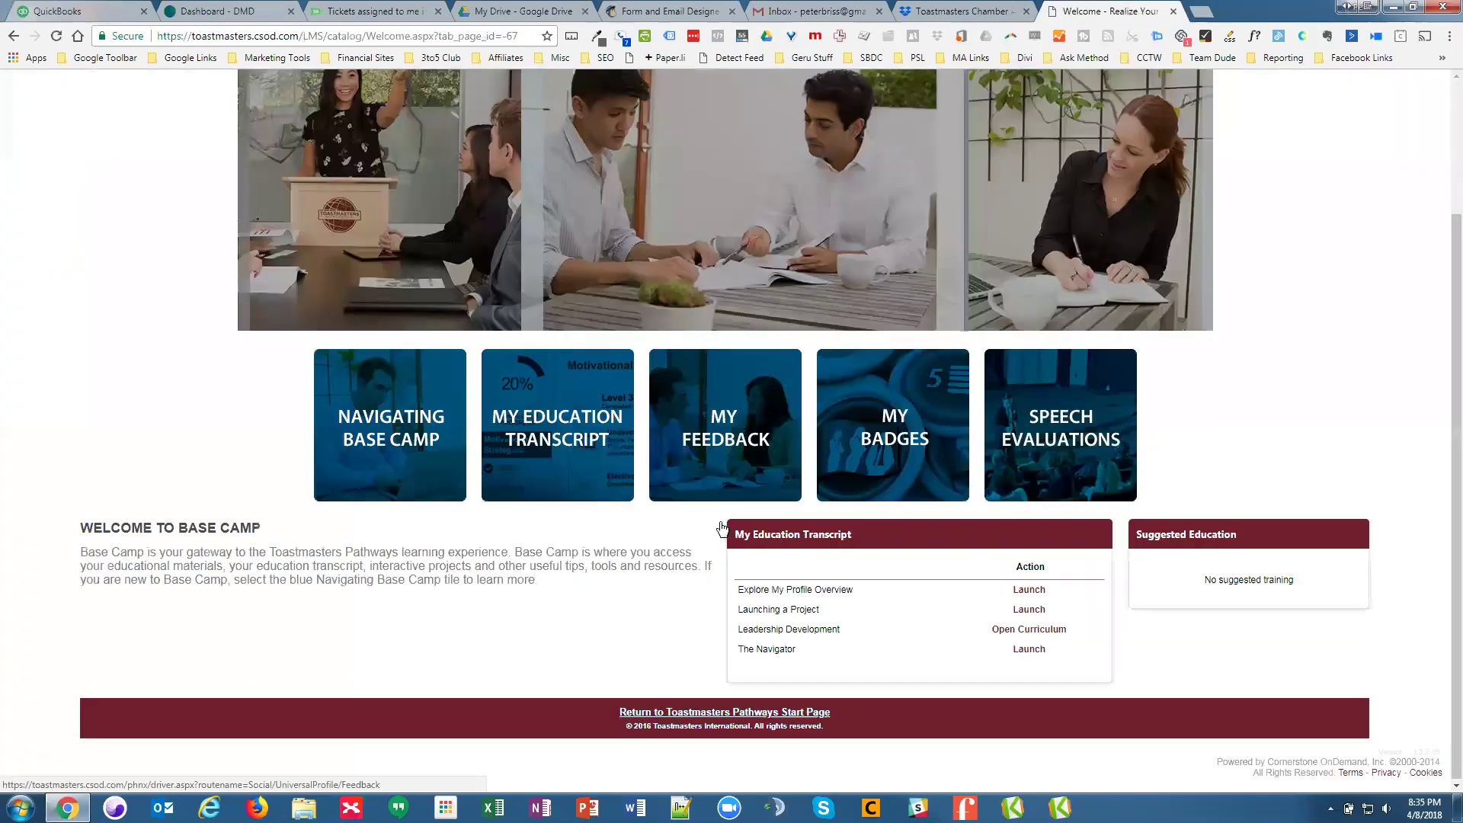
{"action": "left_click", "coordinate": [731, 446]}
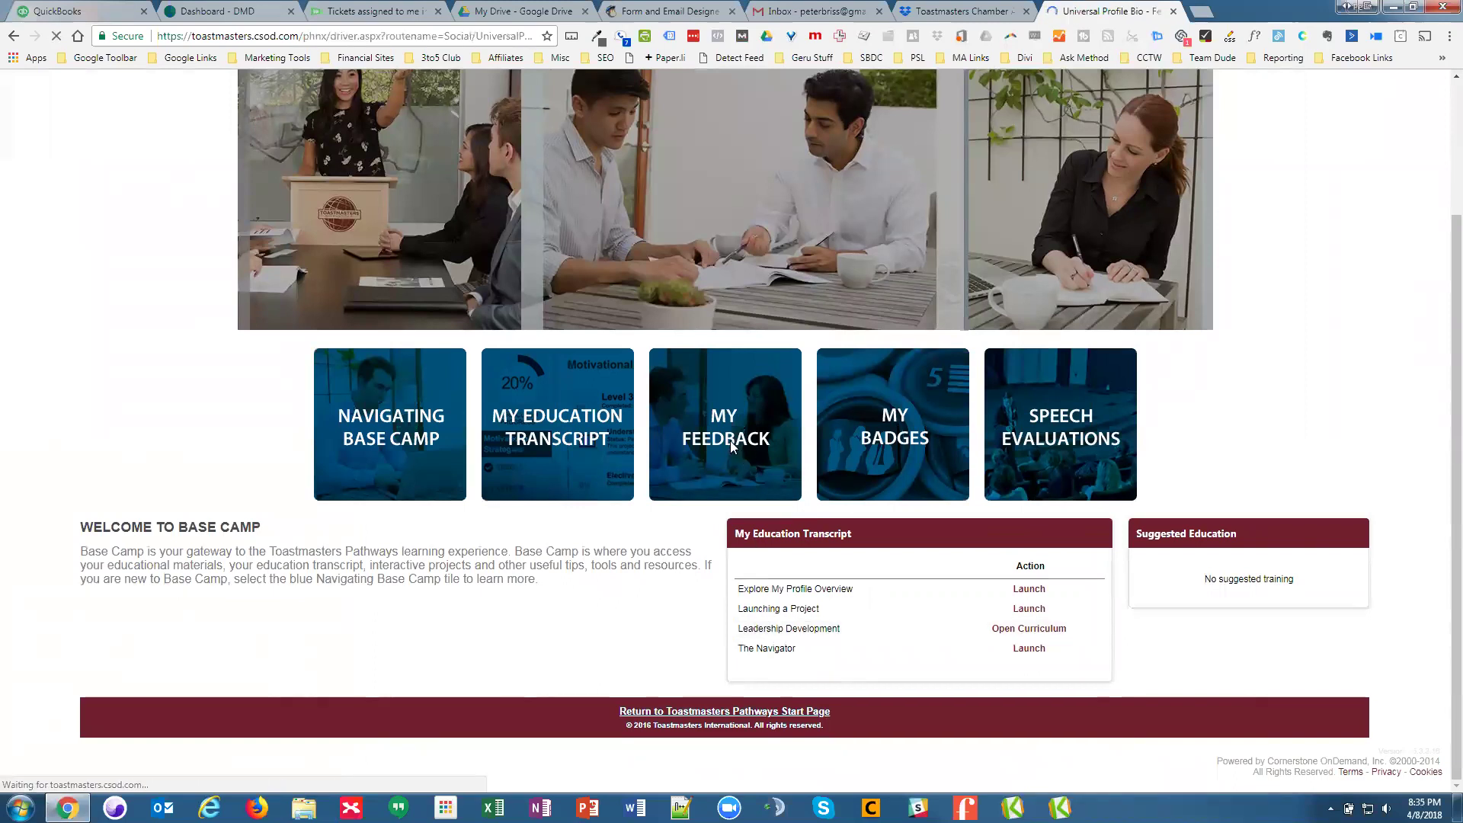